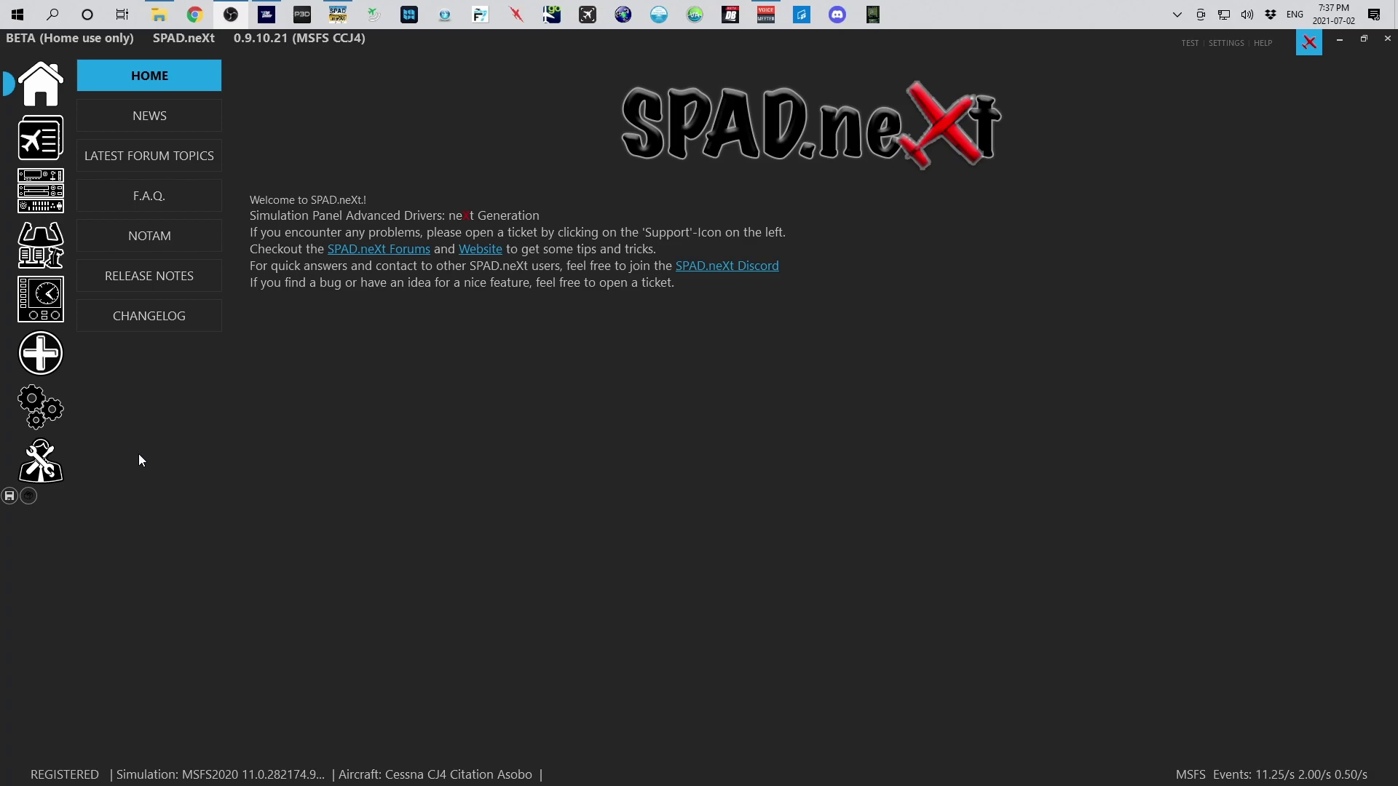
Open SPAD.neXt settings on the Registration page to see the licence status.
click(52, 412)
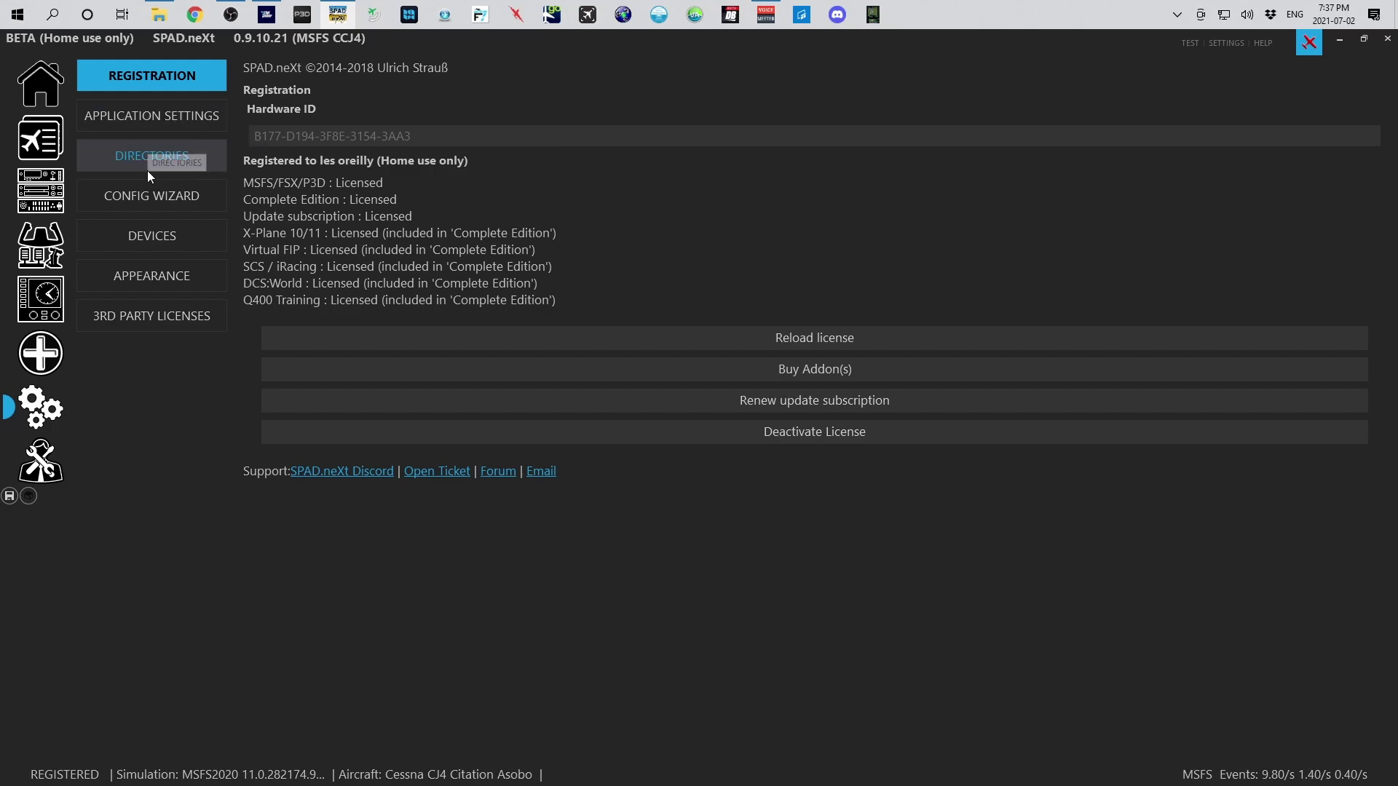
Show the GENERAL.JOYSTICK page under DEVICES in the settings.
click(163, 242)
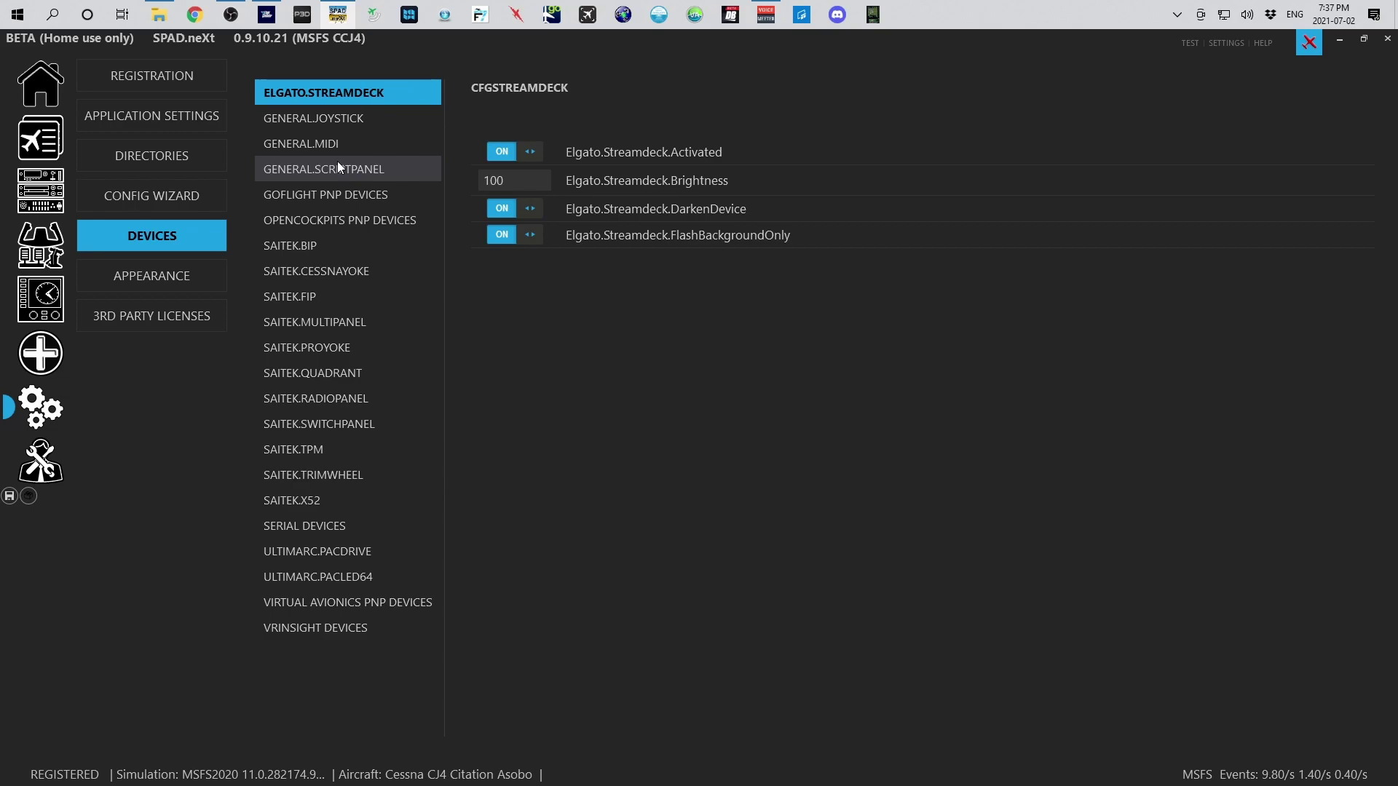
click(327, 116)
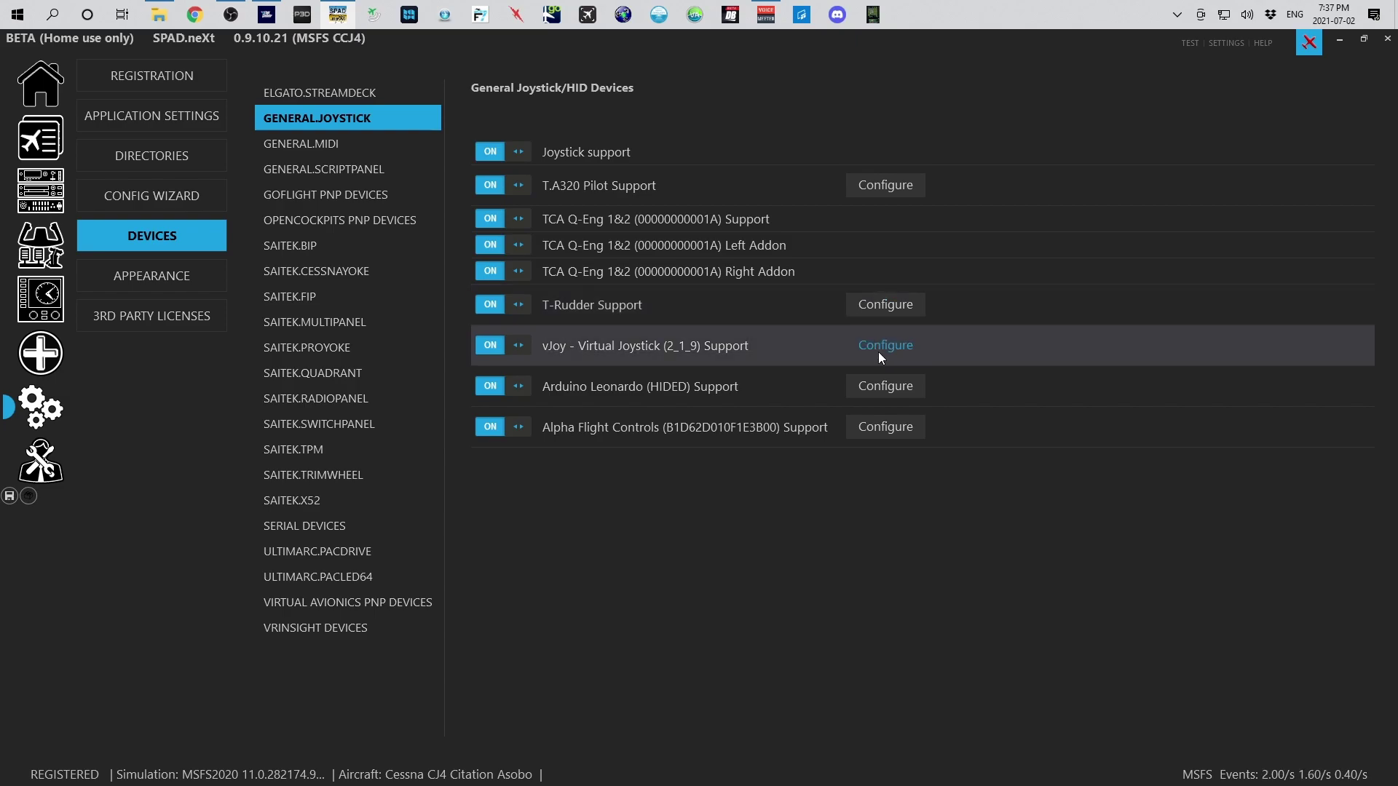
Open the Alpha Flight Controls configuration and scroll through the button modes.
click(881, 431)
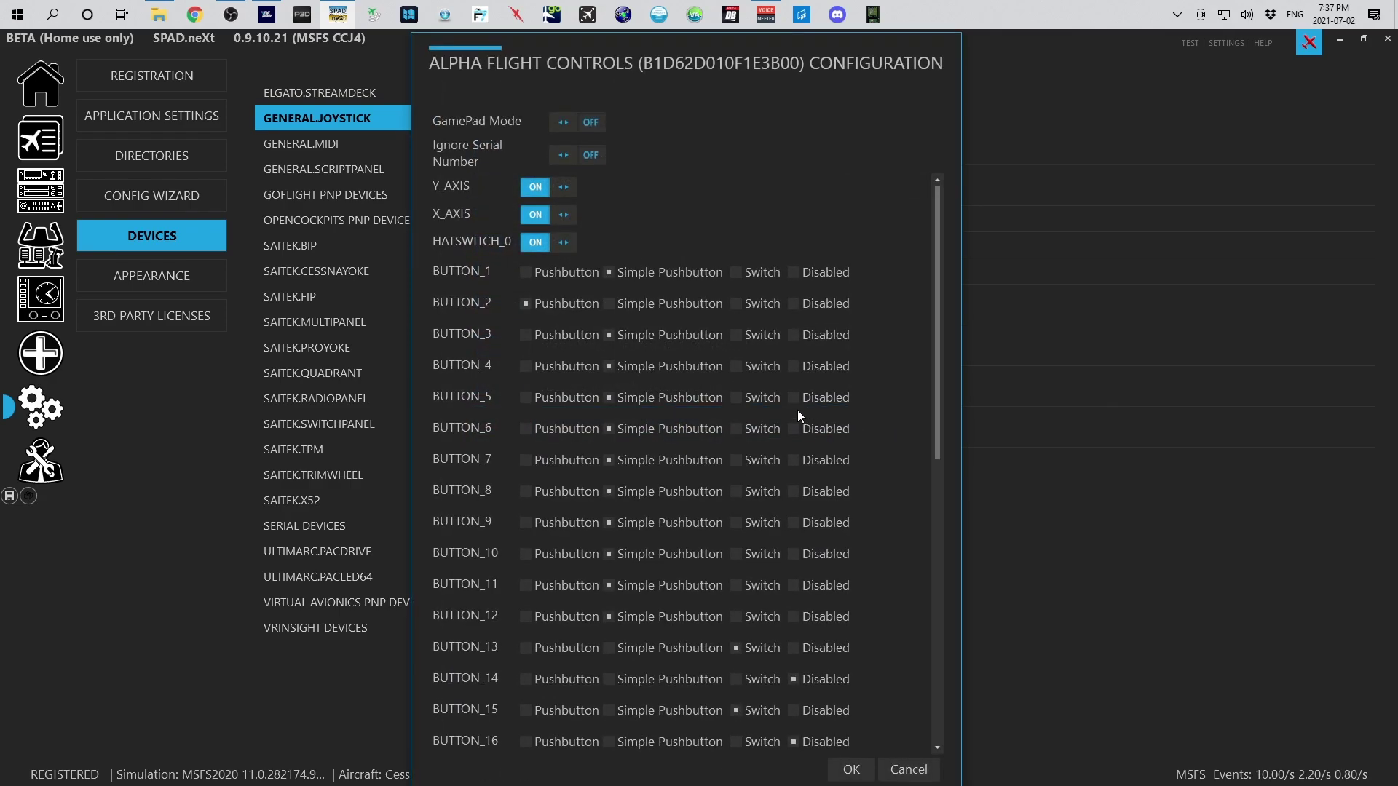
mouse_move(935, 253)
mouse_down()
mouse_move(946, 591)
mouse_move(955, 229)
mouse_up()
scroll(750, 423, down, 5)
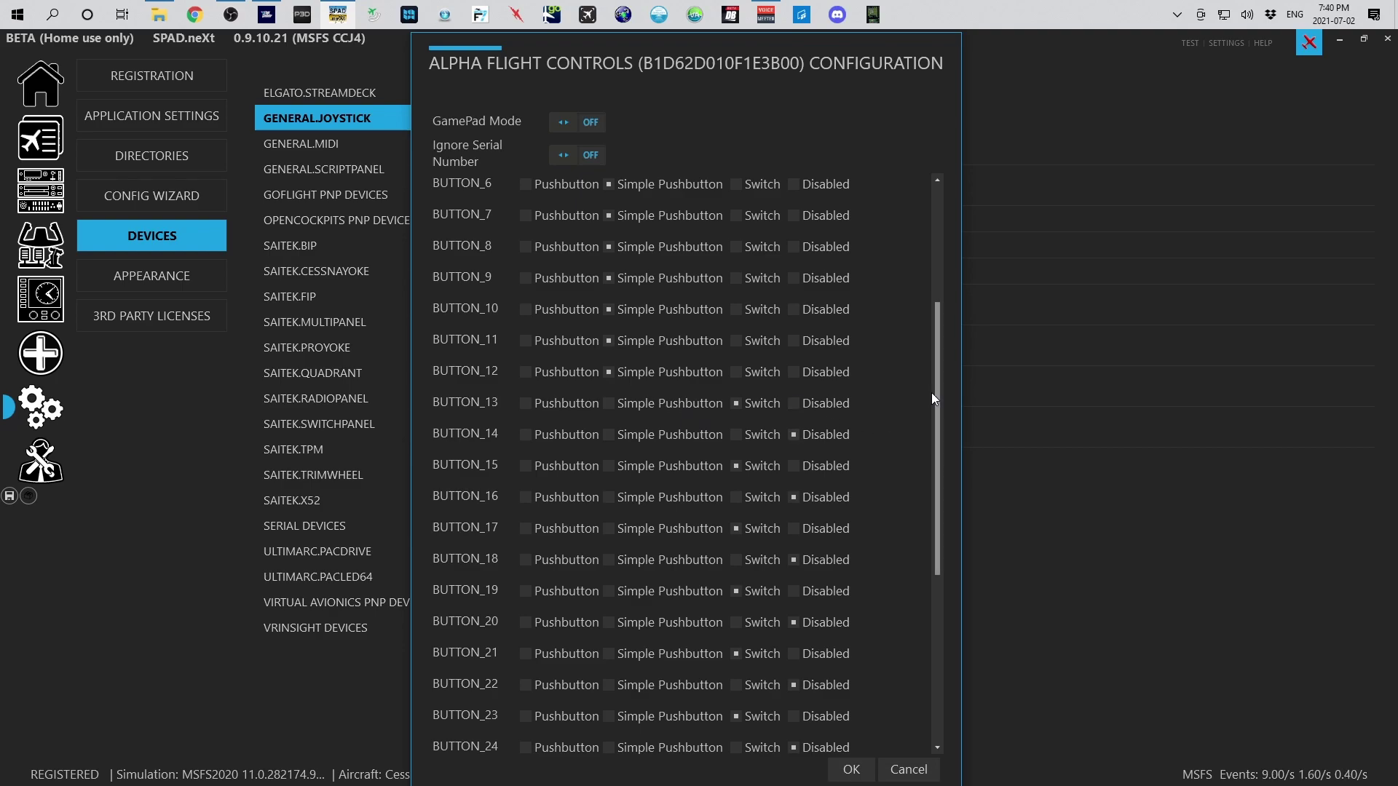
Review BUTTON_6 through BUTTON_35, then cancel the Alpha Flight Controls dialog.
drag(935, 393, 925, 600)
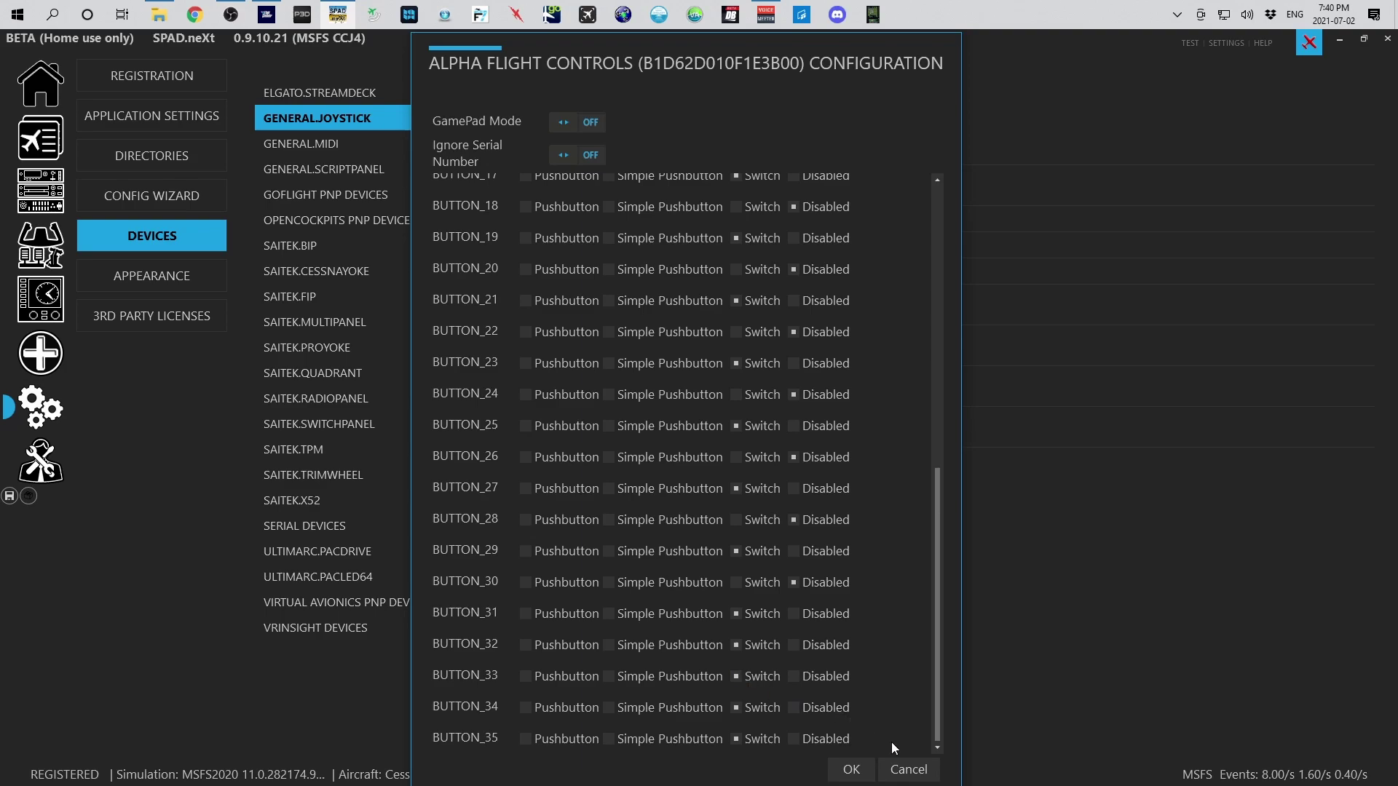
click(909, 770)
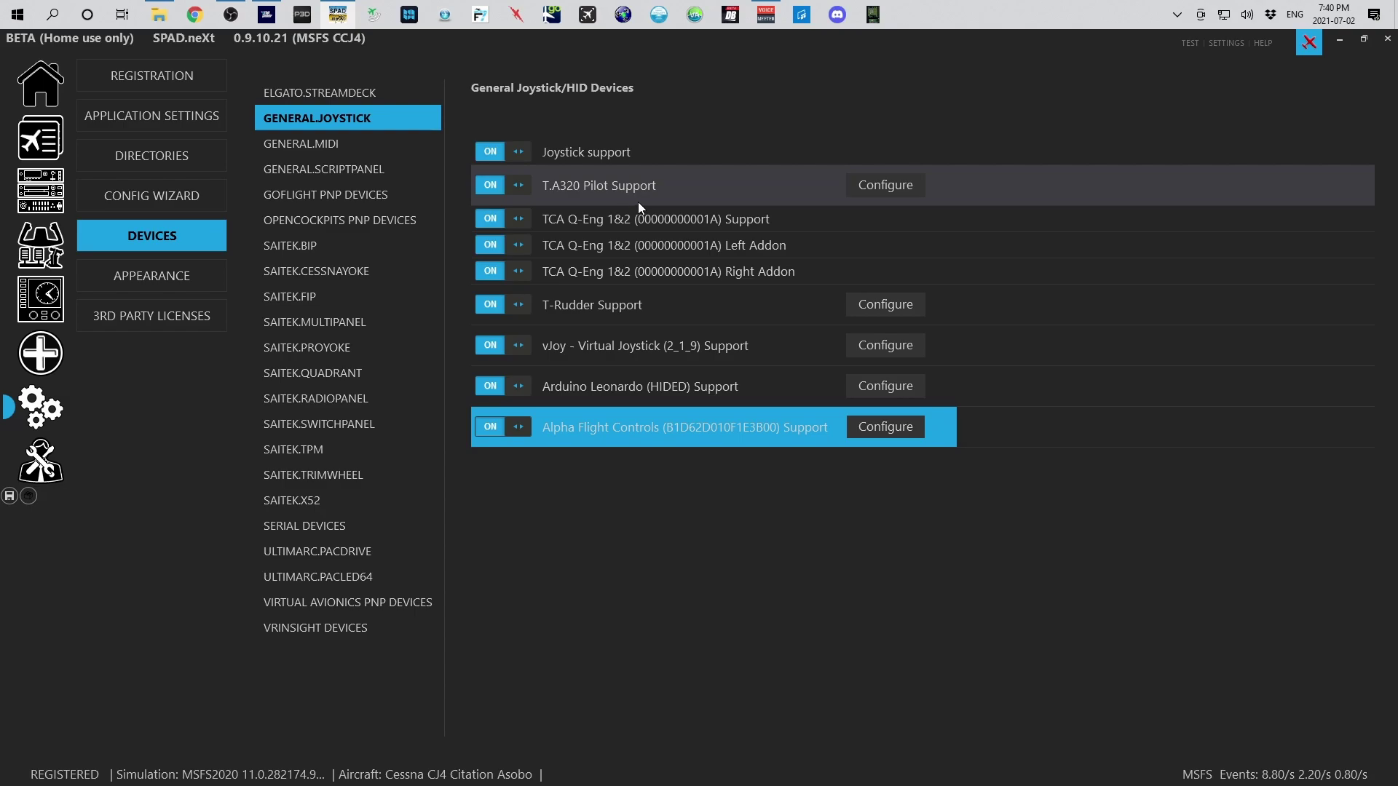
Browse the GoFlight, Opencockpits, Saitek BIP and Cessna Yoke settings, ending on Saitek Switch Panel.
click(875, 229)
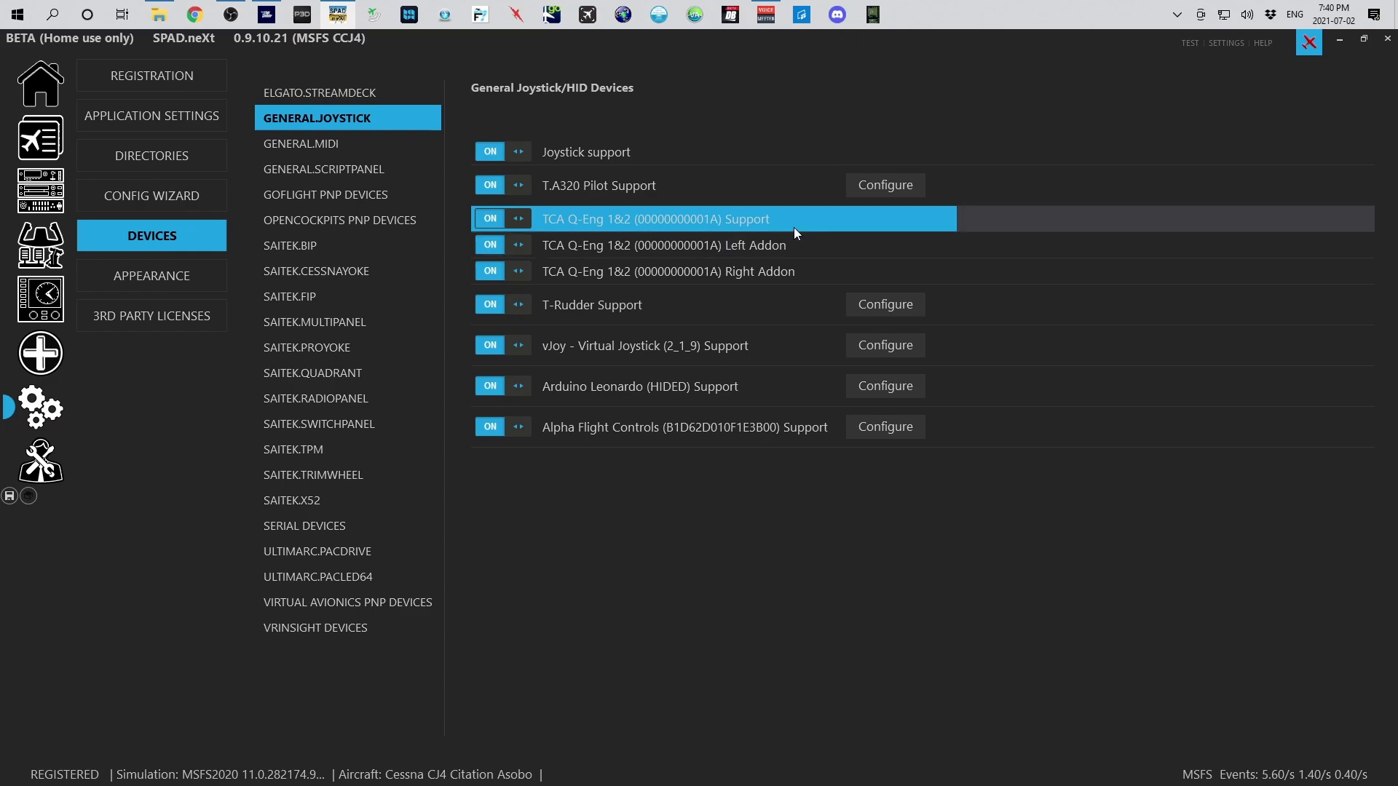
click(360, 187)
click(357, 215)
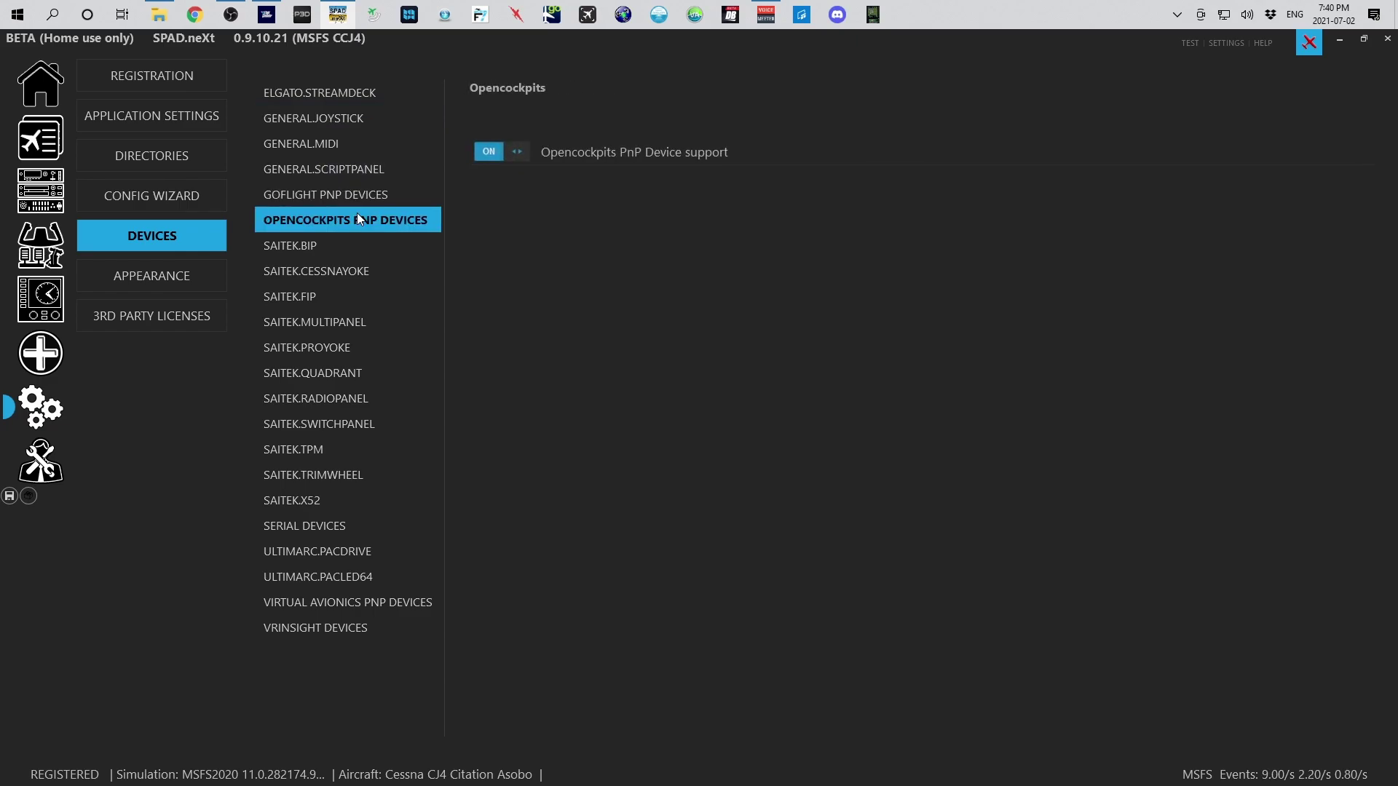
click(307, 251)
click(321, 281)
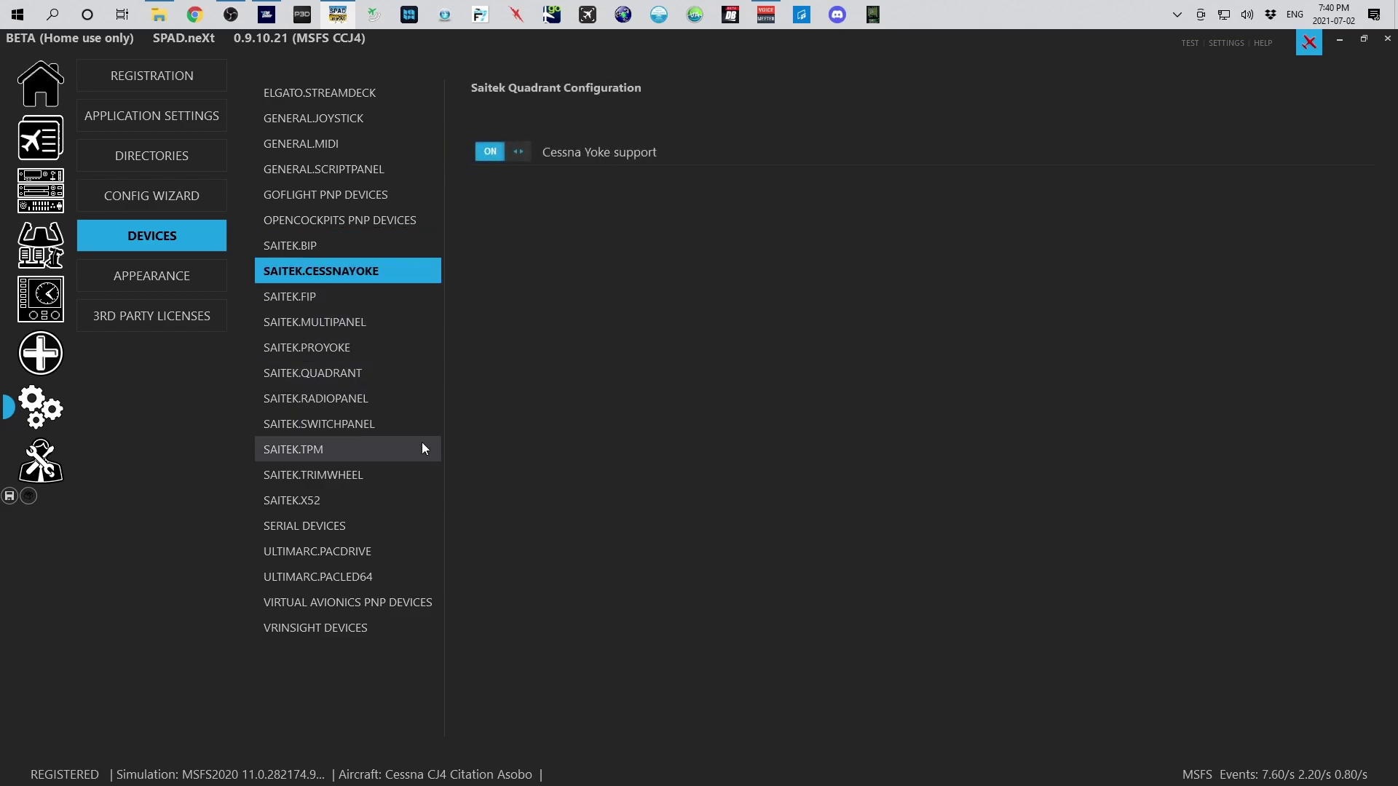
click(404, 421)
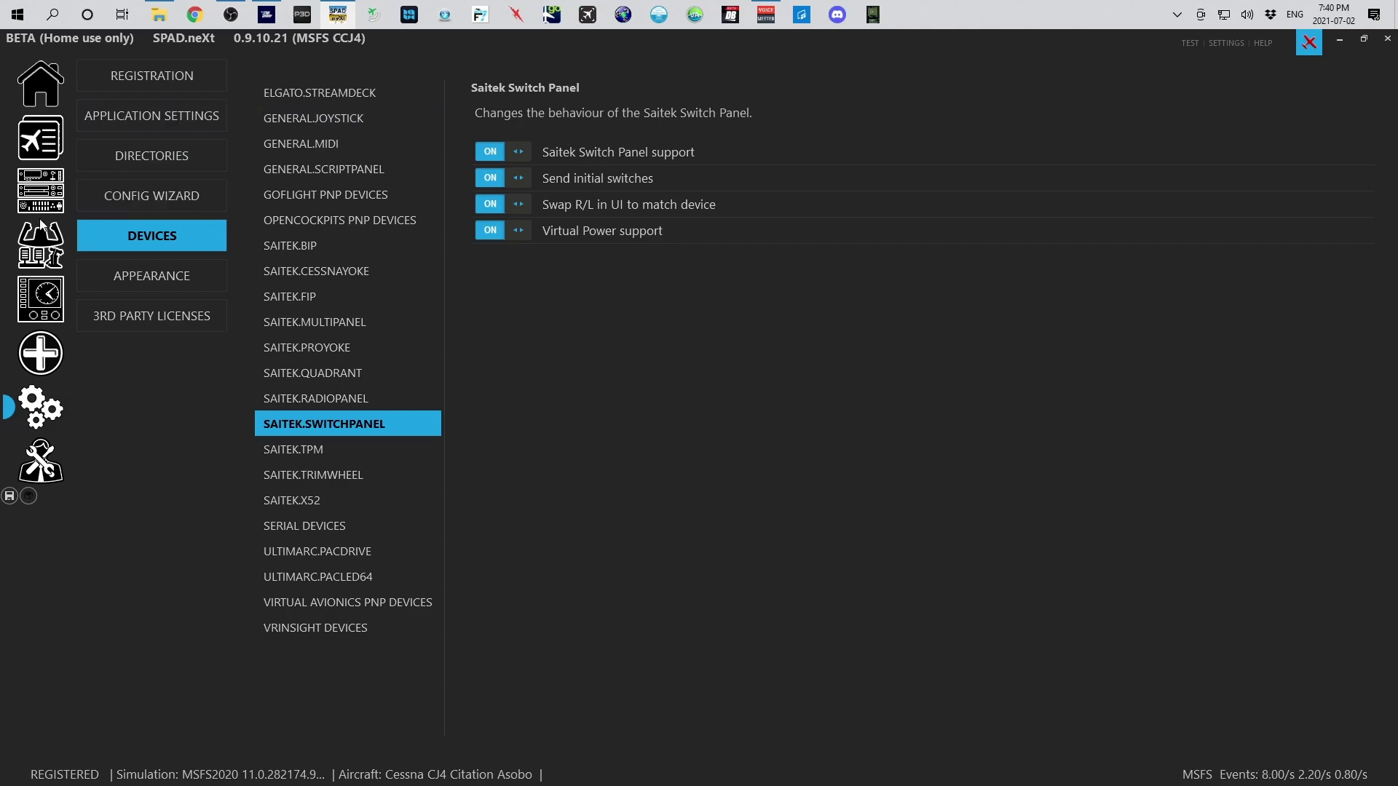
Check the MCP737R N1 events, then show Alpha Yoke BUTTON_1's vJoy #1 Button #101 events.
click(62, 193)
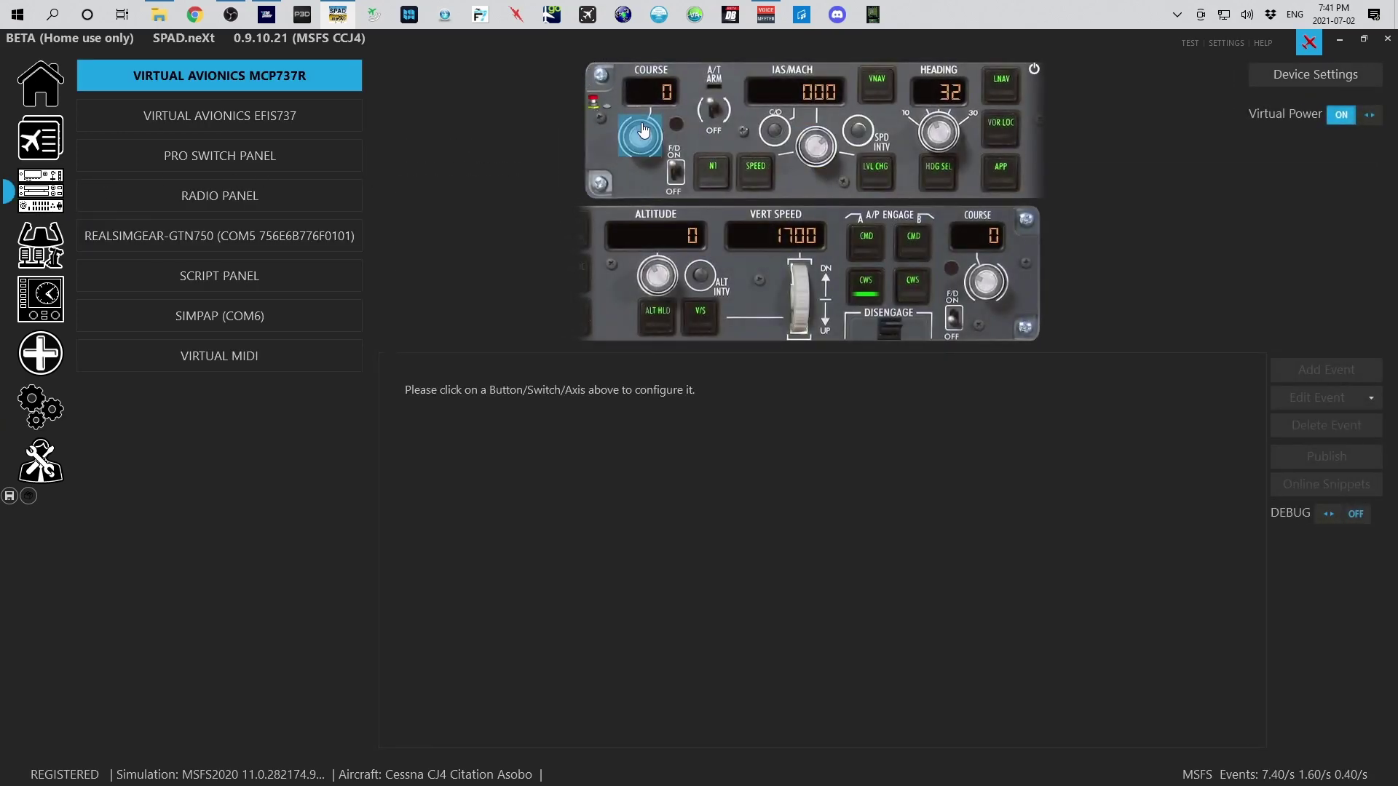
click(715, 172)
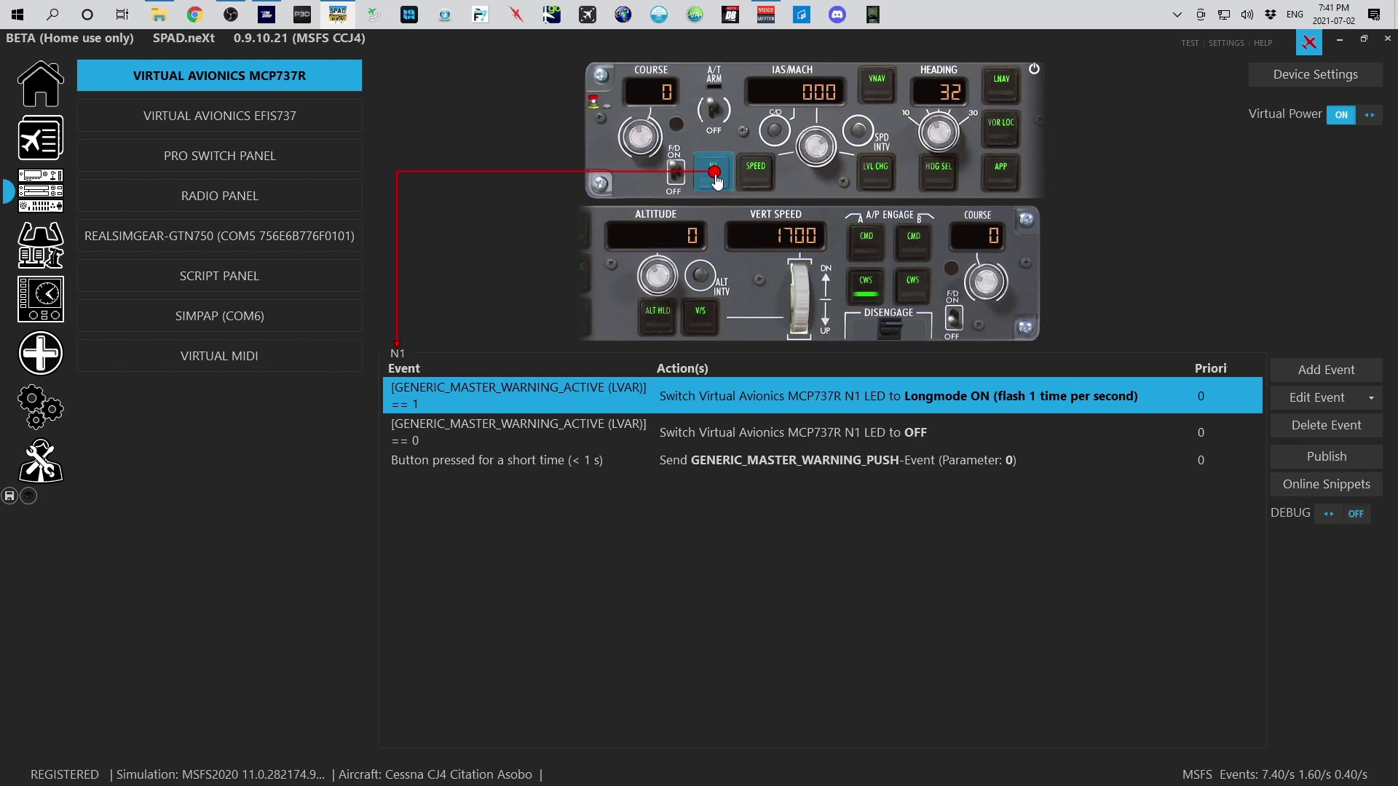
click(1344, 373)
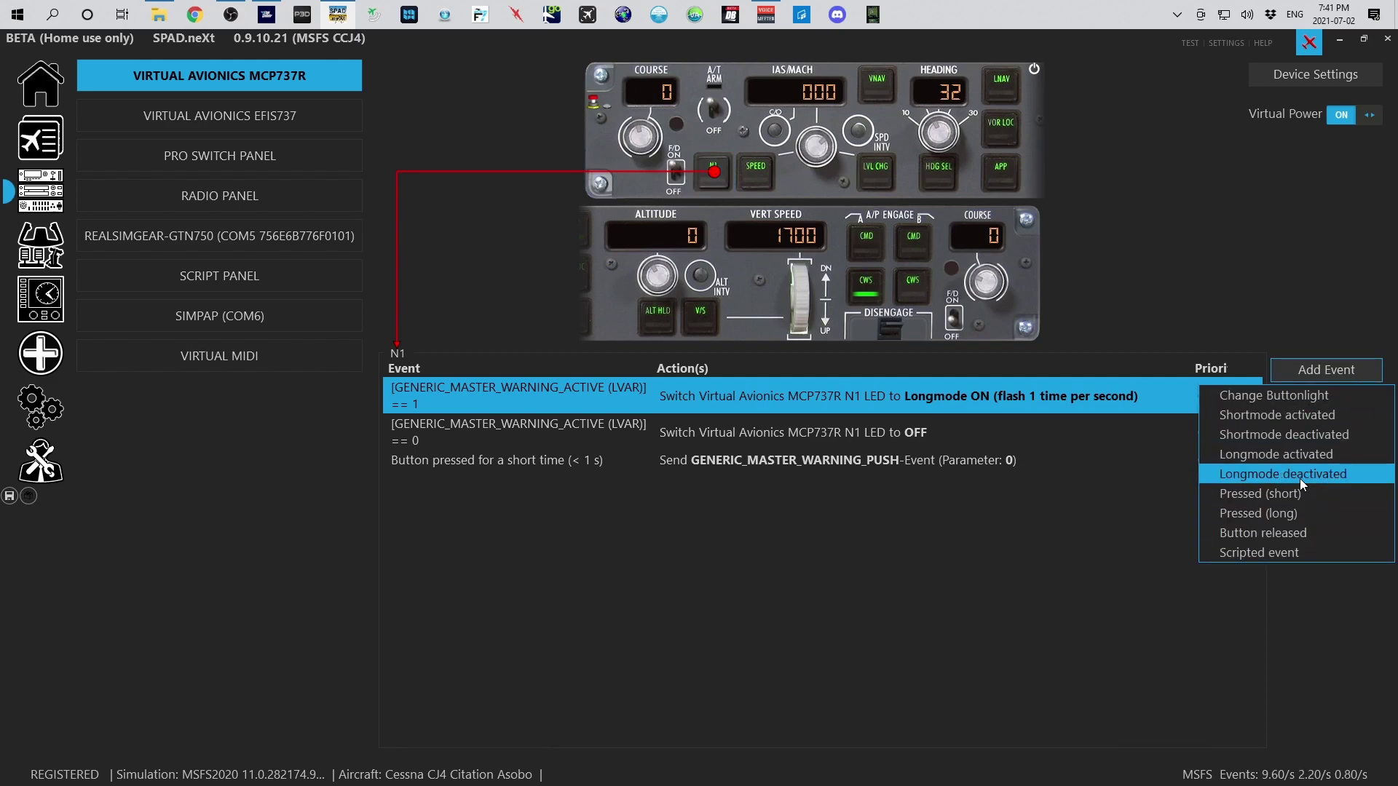
click(787, 578)
click(295, 126)
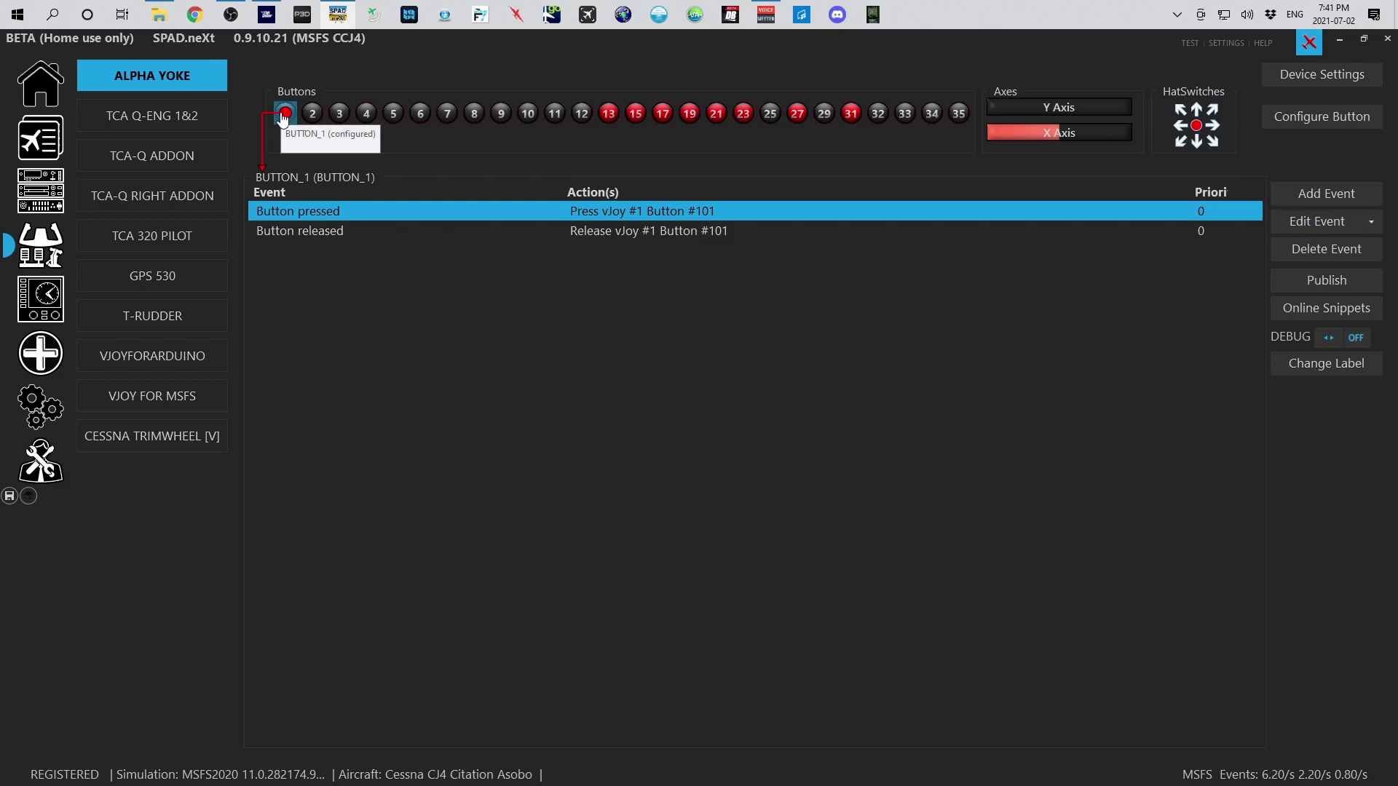
click(1304, 194)
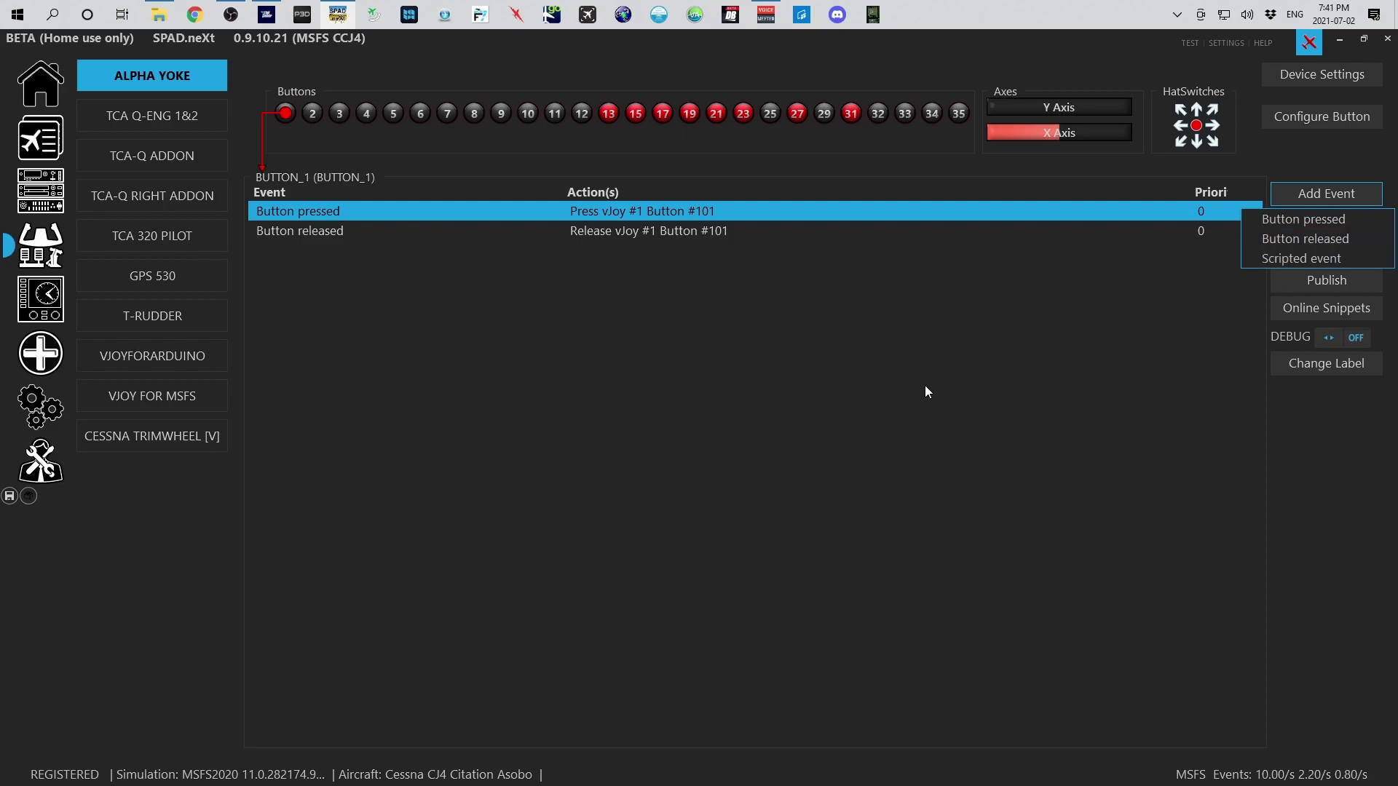
click(1197, 221)
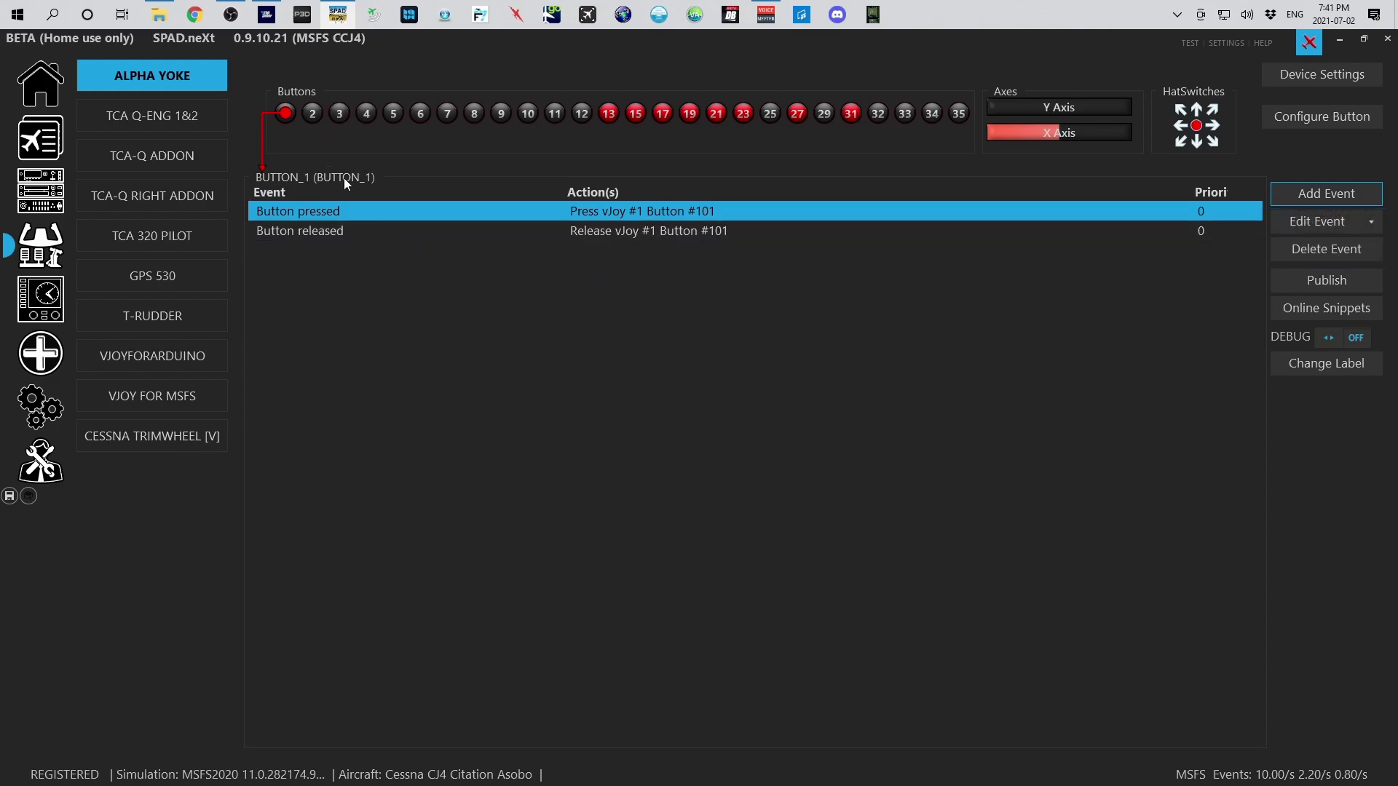
Add a condition to BUTTON_1's Button pressed event and browse its source data.
double_click(330, 211)
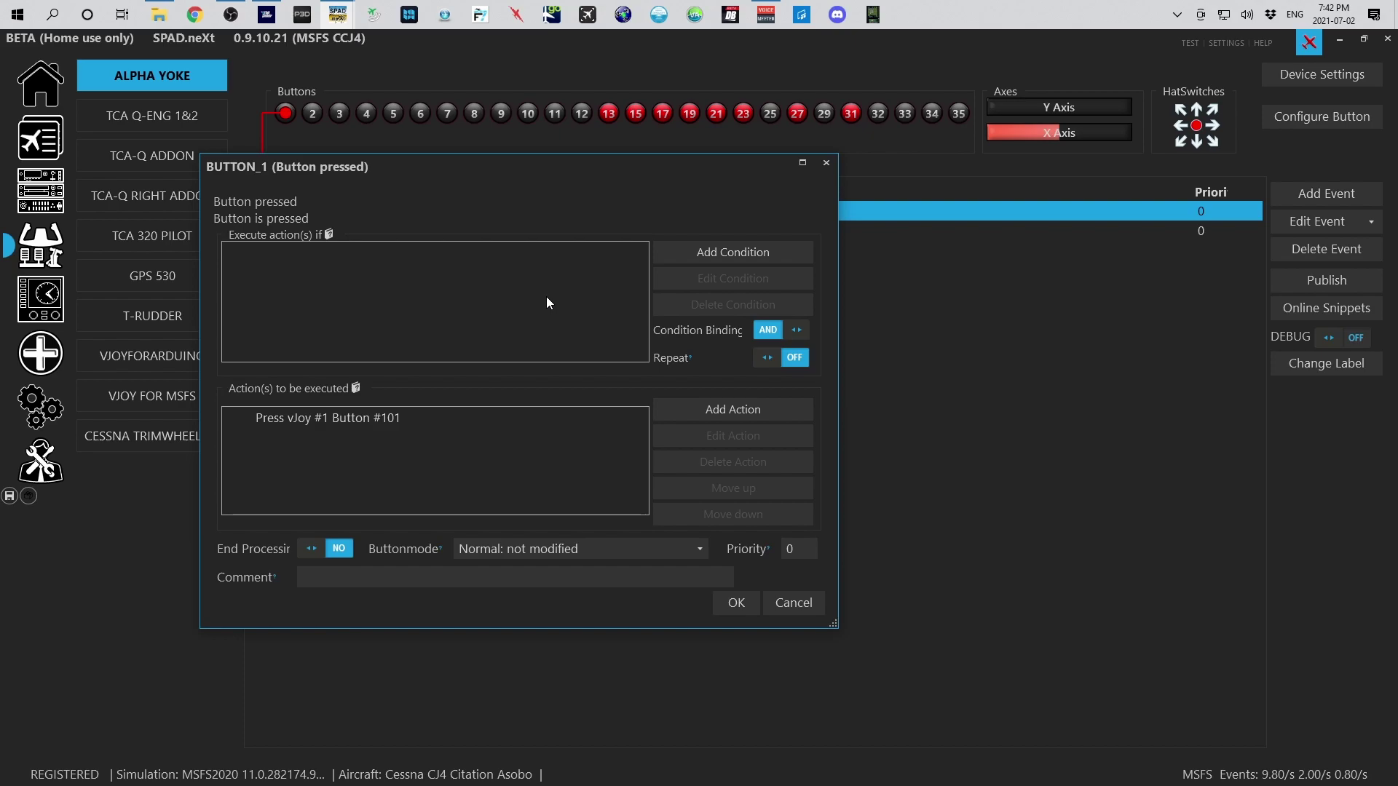
click(690, 254)
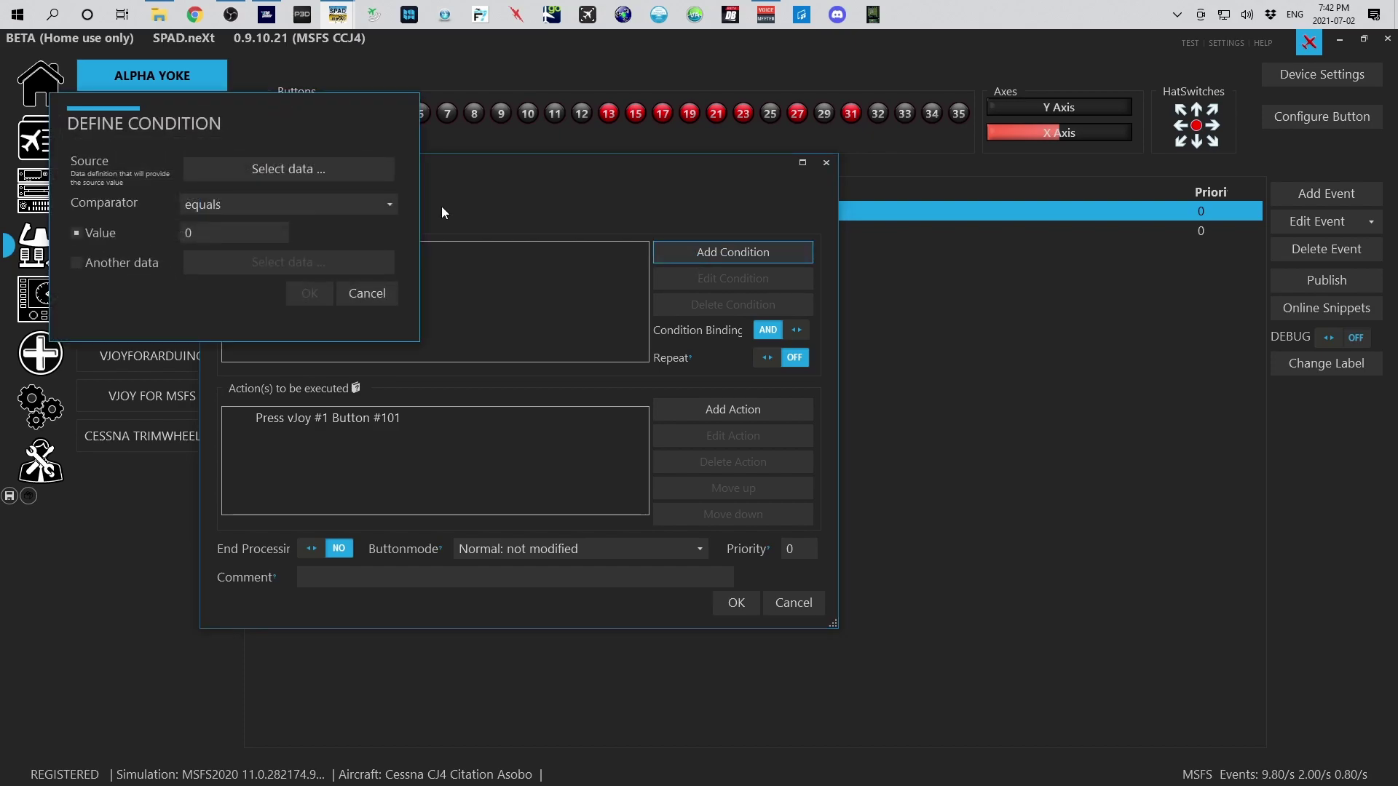
click(338, 168)
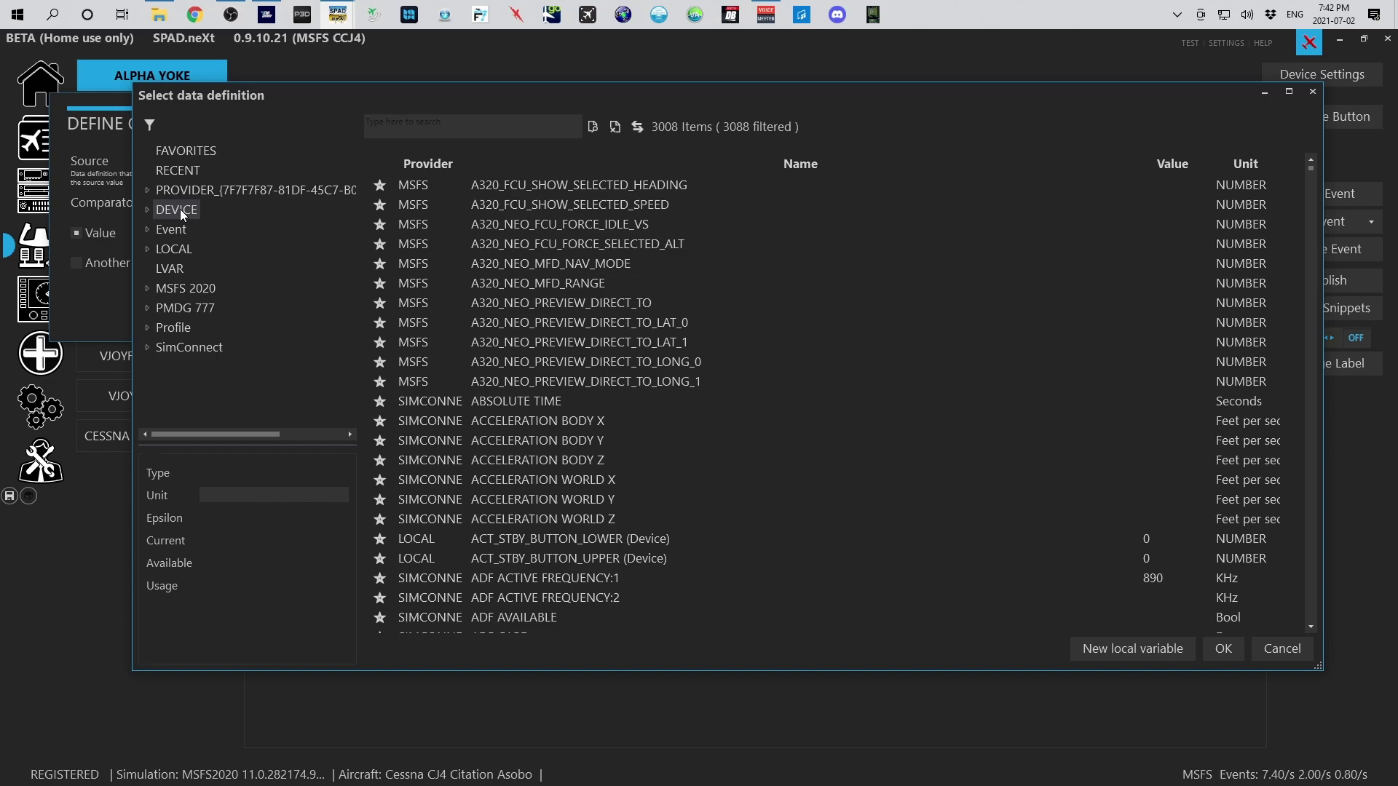
Browse the Event, LOCAL, LVAR and MSFS 2020 data definitions, then close without choosing one.
click(188, 232)
click(192, 249)
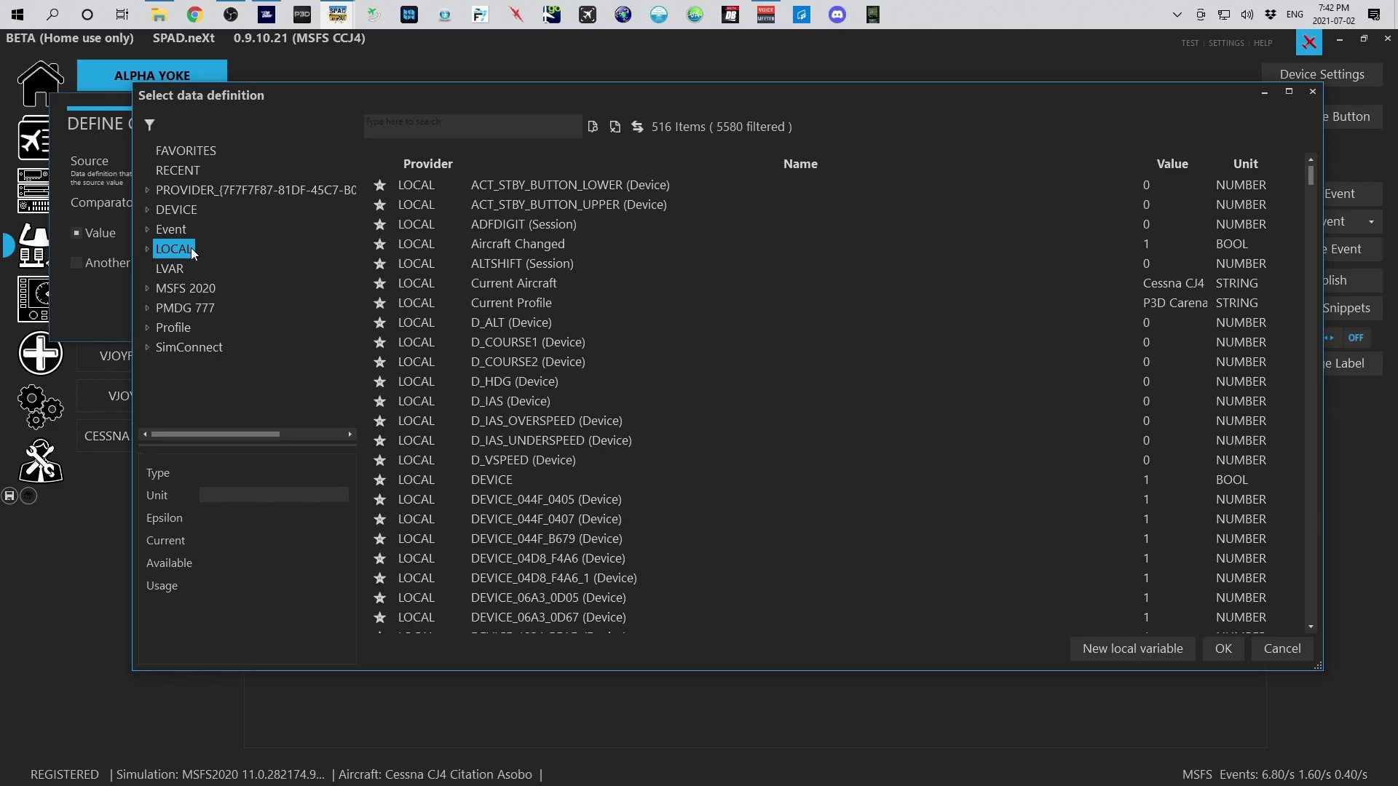
click(182, 269)
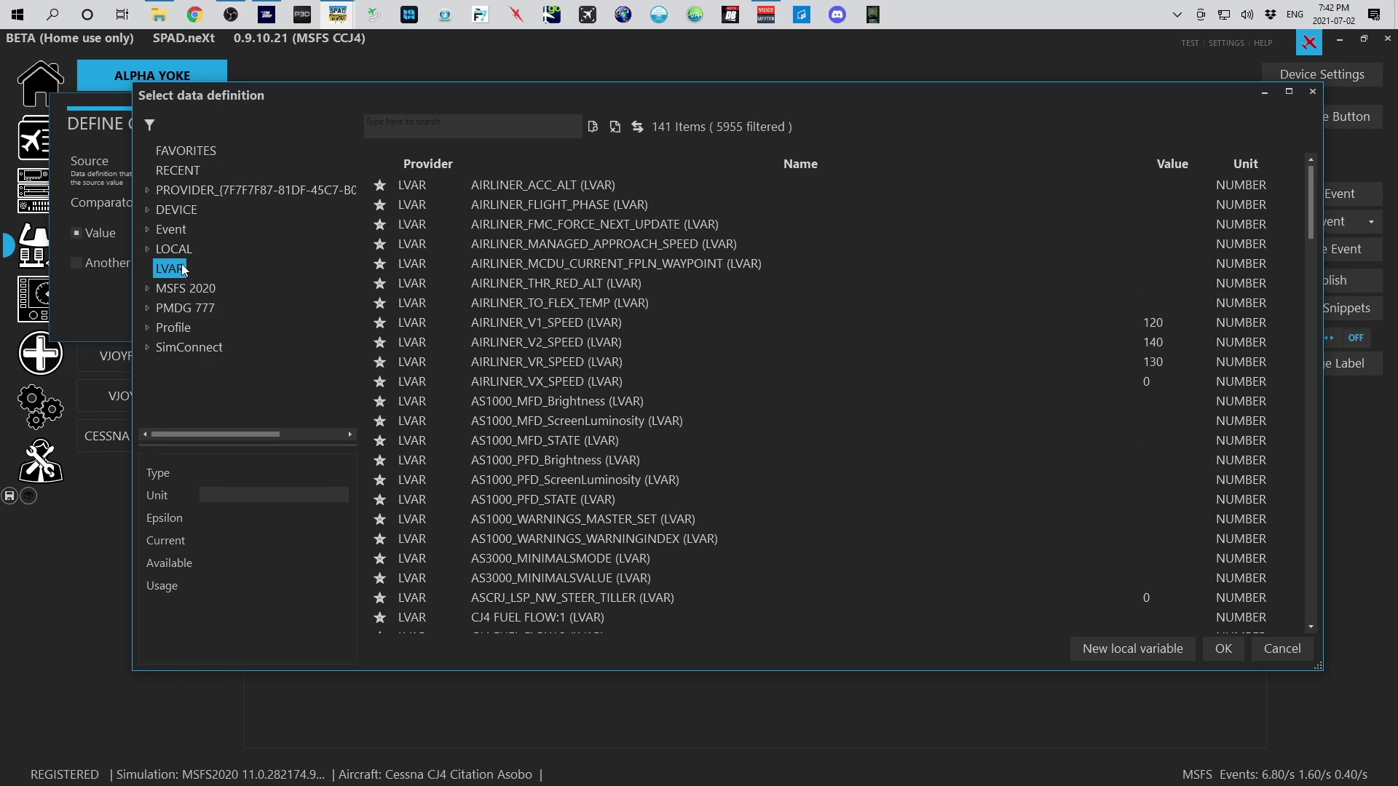
click(188, 291)
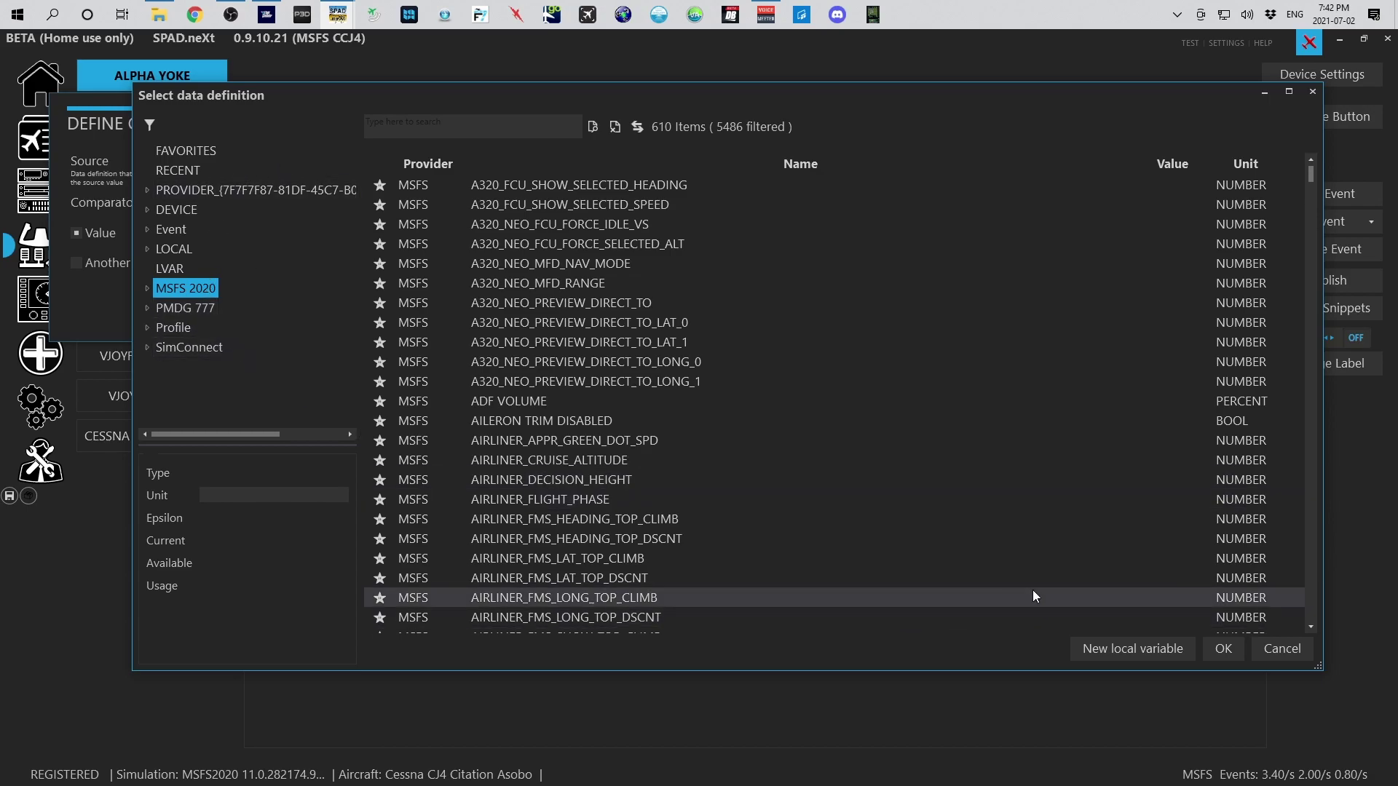
click(1308, 656)
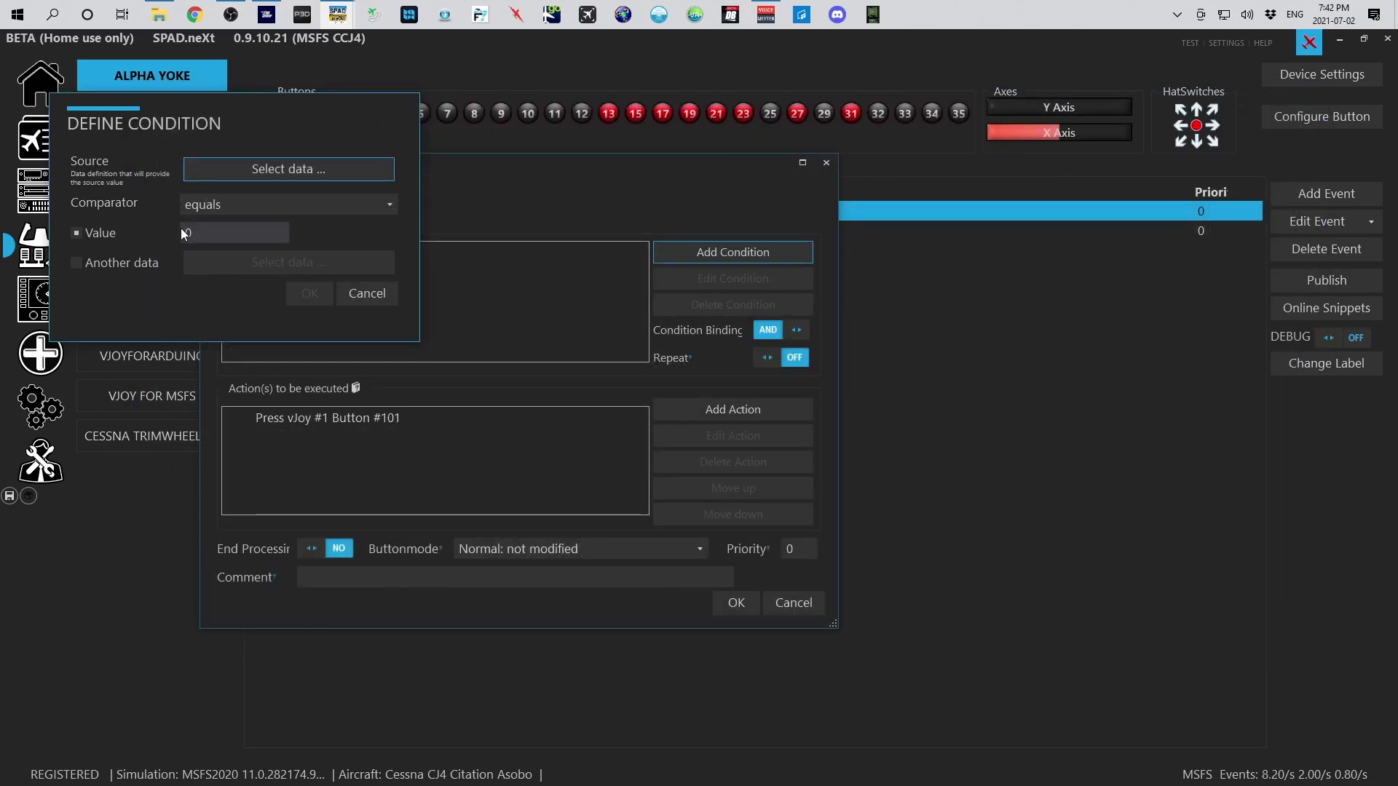
click(385, 295)
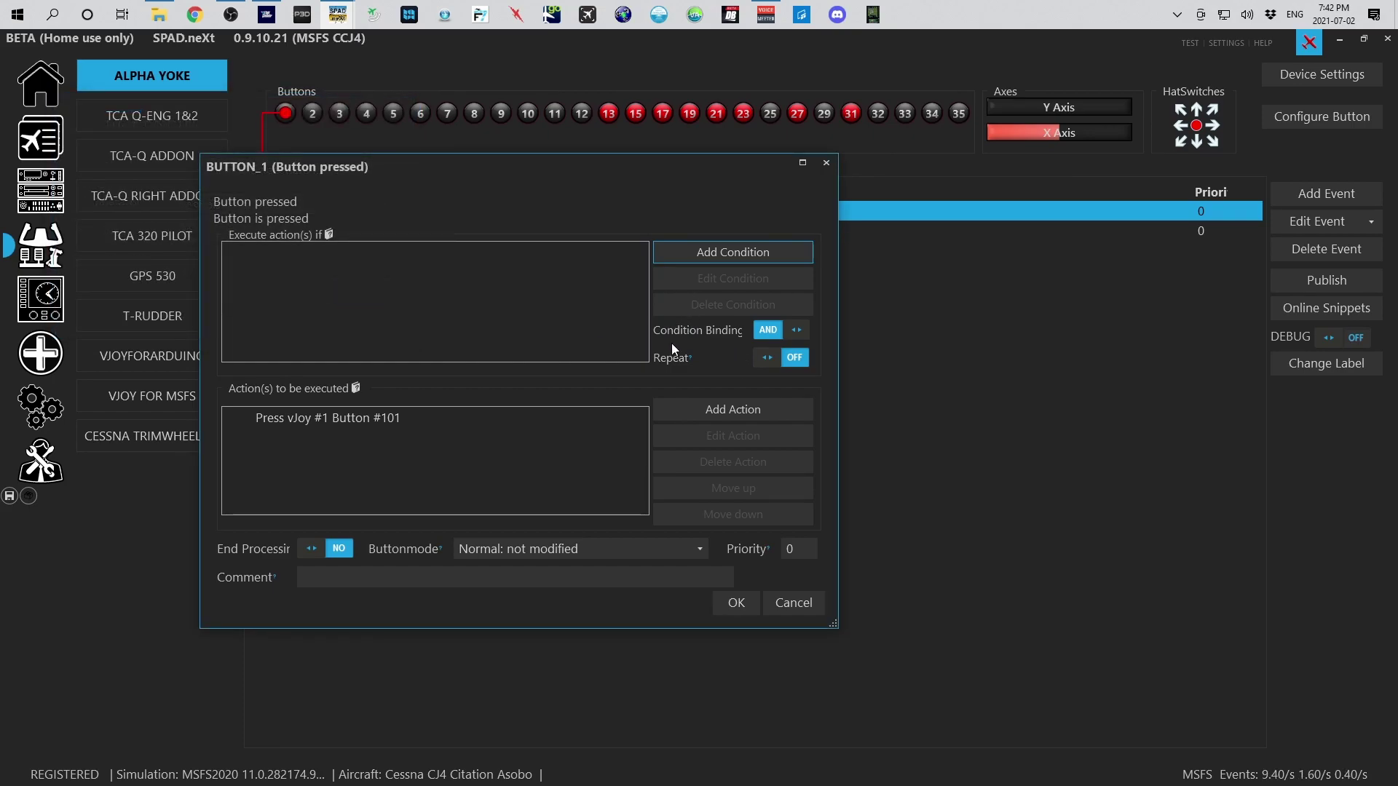
click(793, 331)
click(766, 331)
click(671, 417)
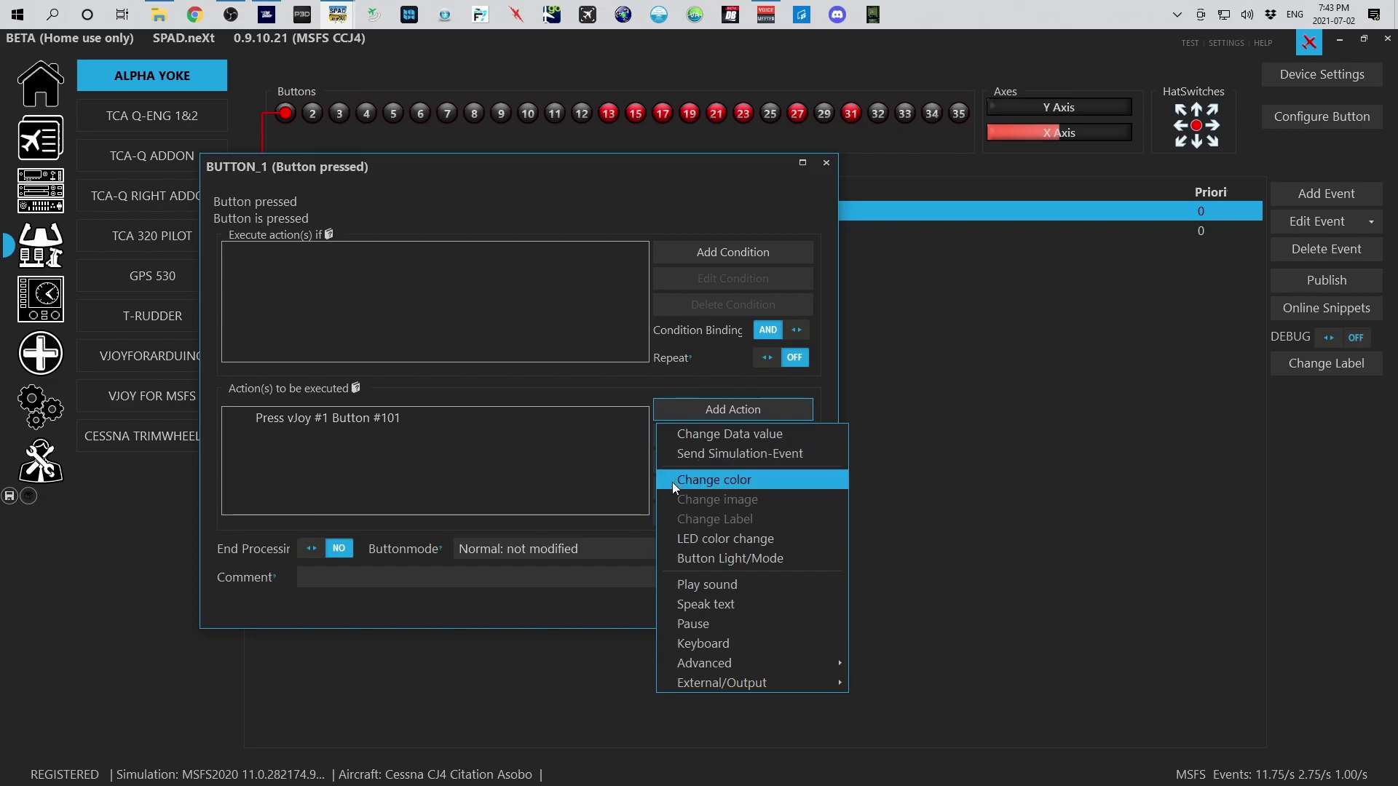
click(674, 538)
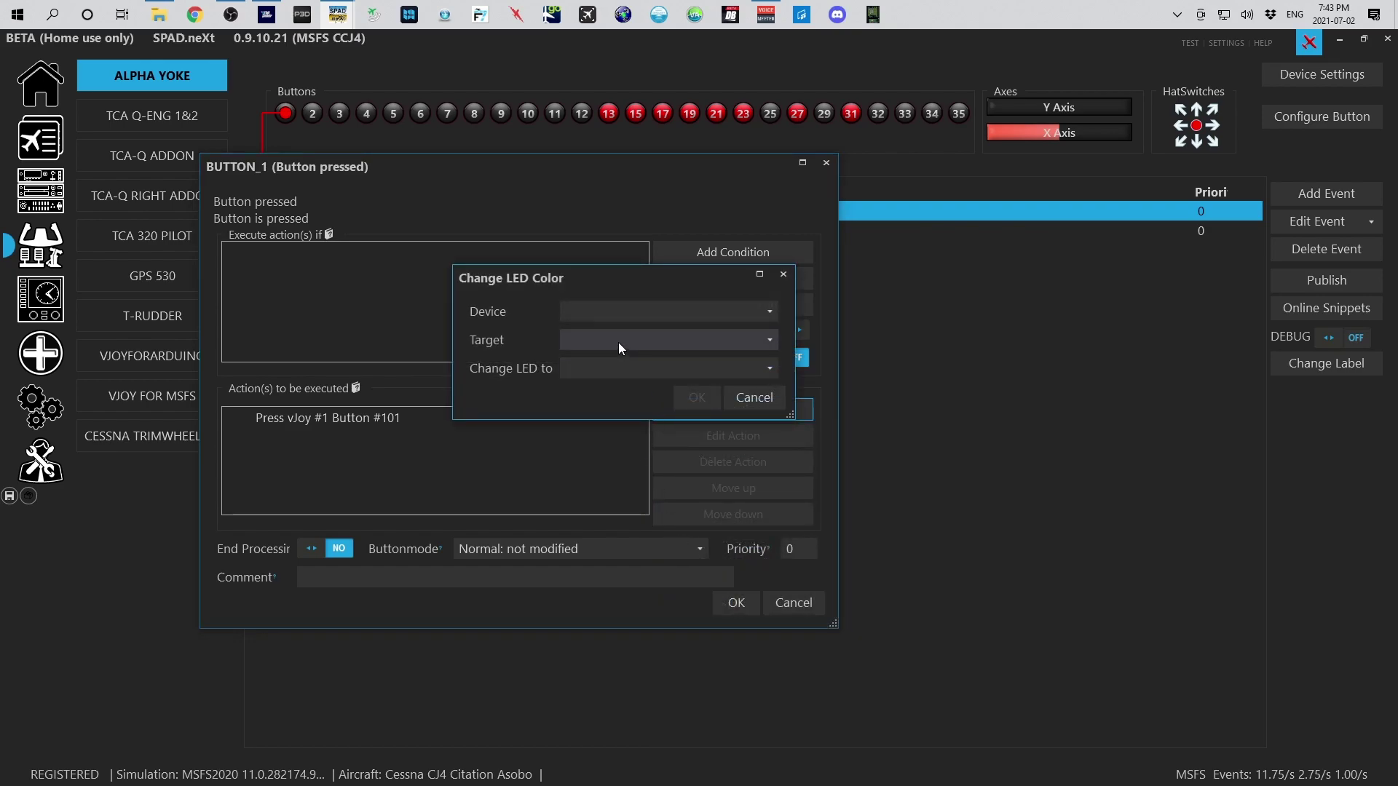
click(609, 314)
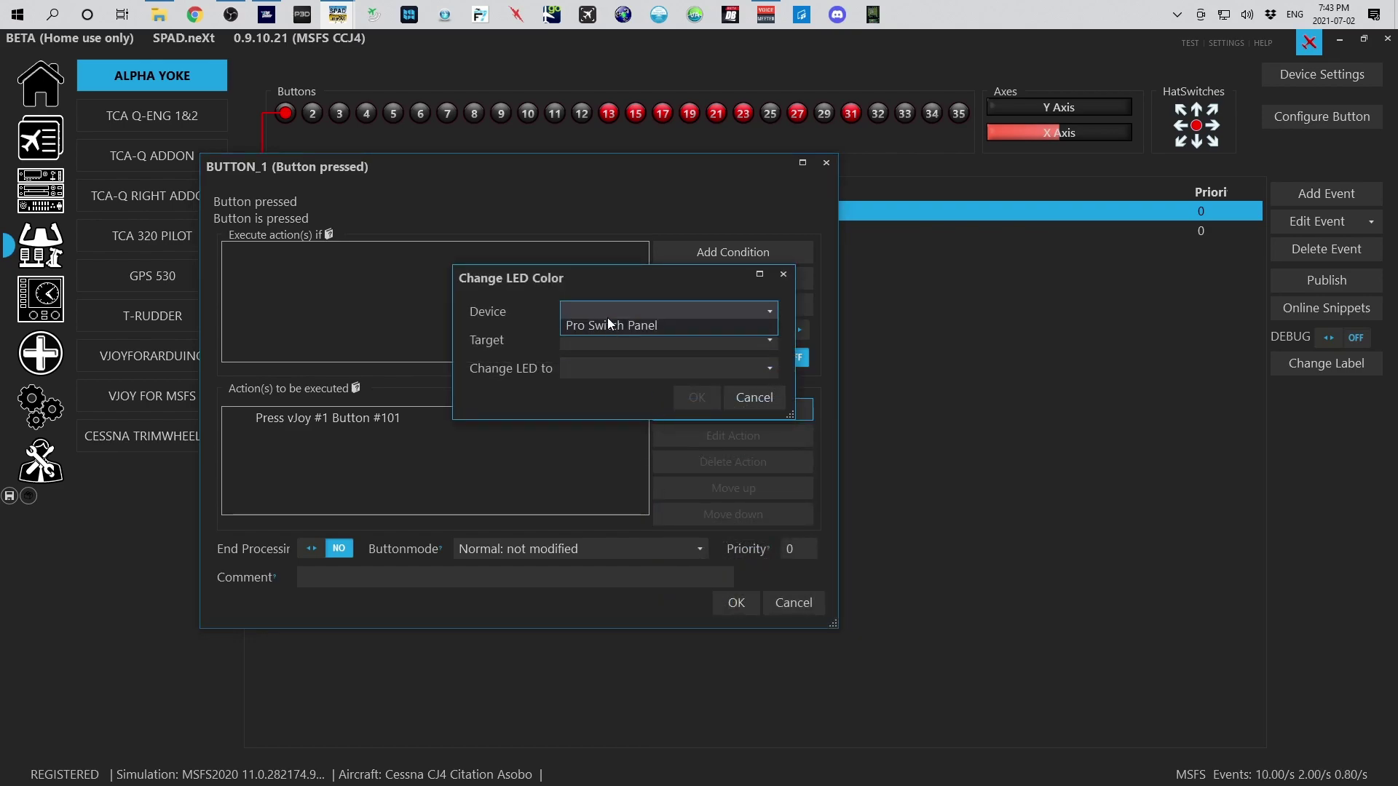
click(765, 405)
click(765, 406)
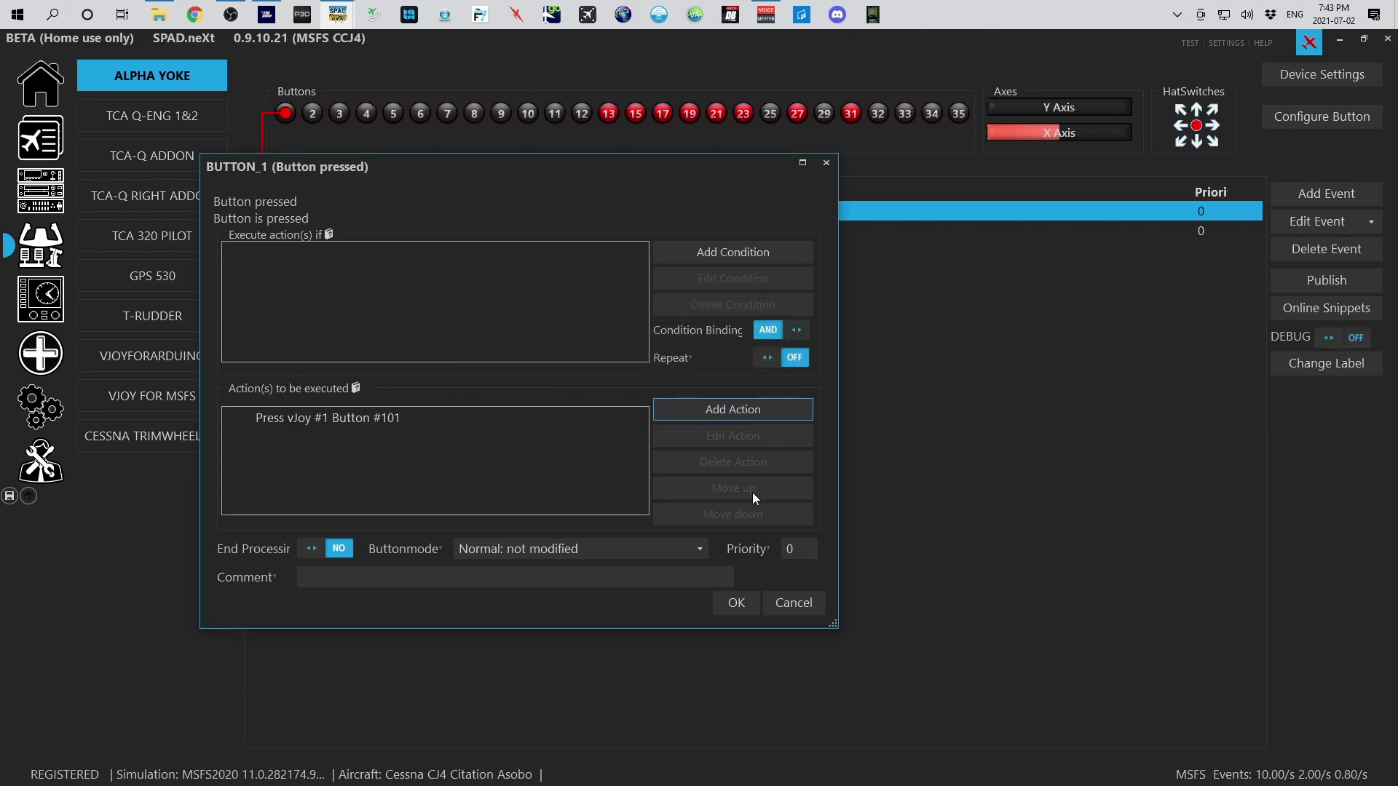
click(737, 410)
click(731, 559)
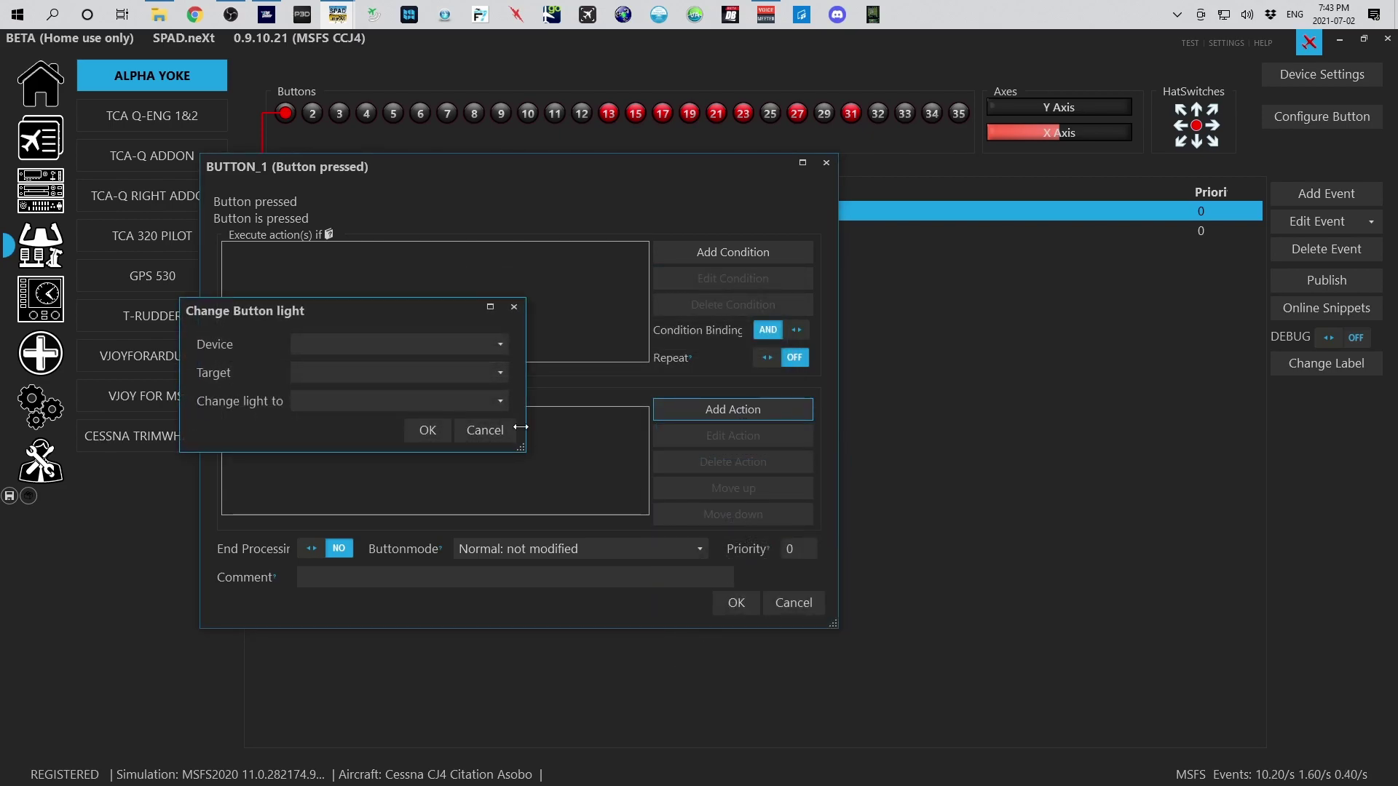
click(449, 348)
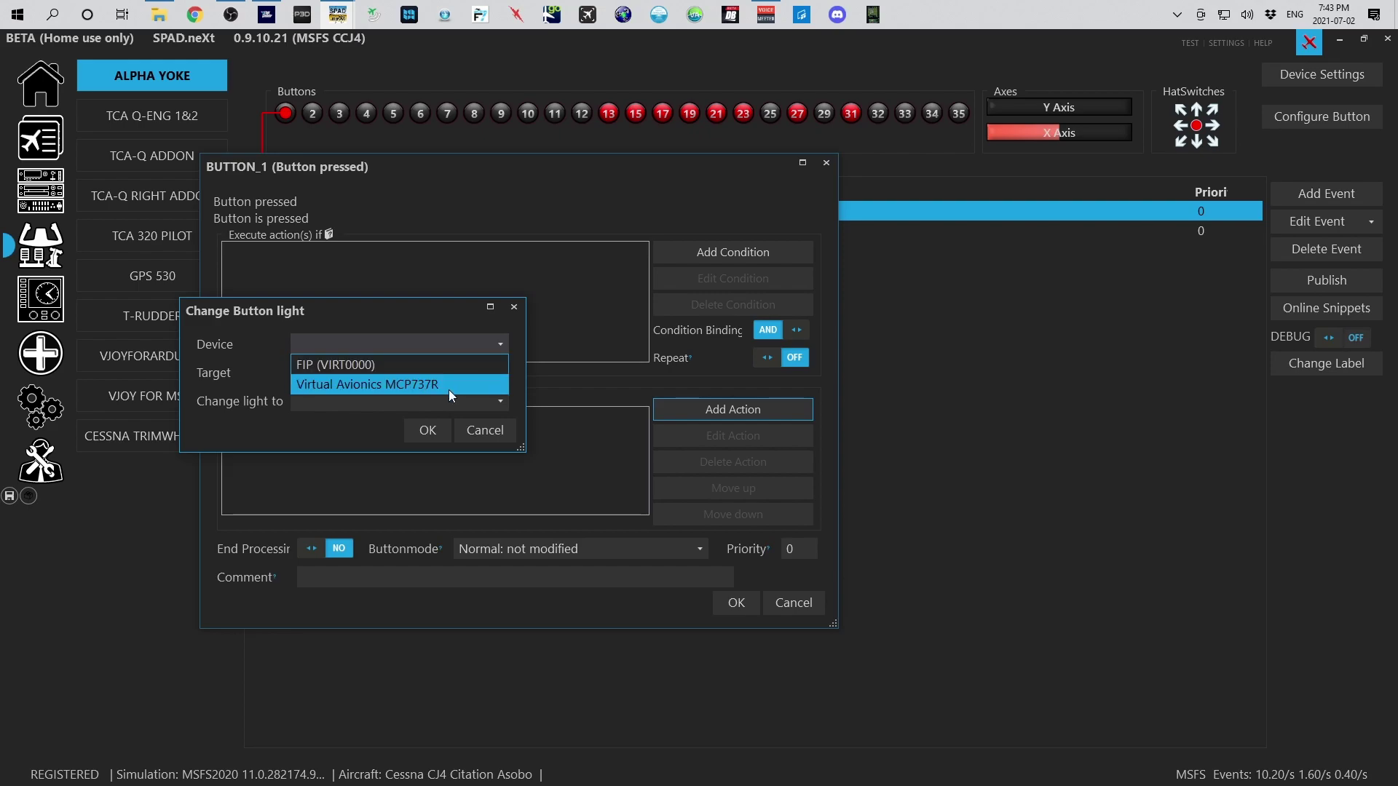
click(498, 431)
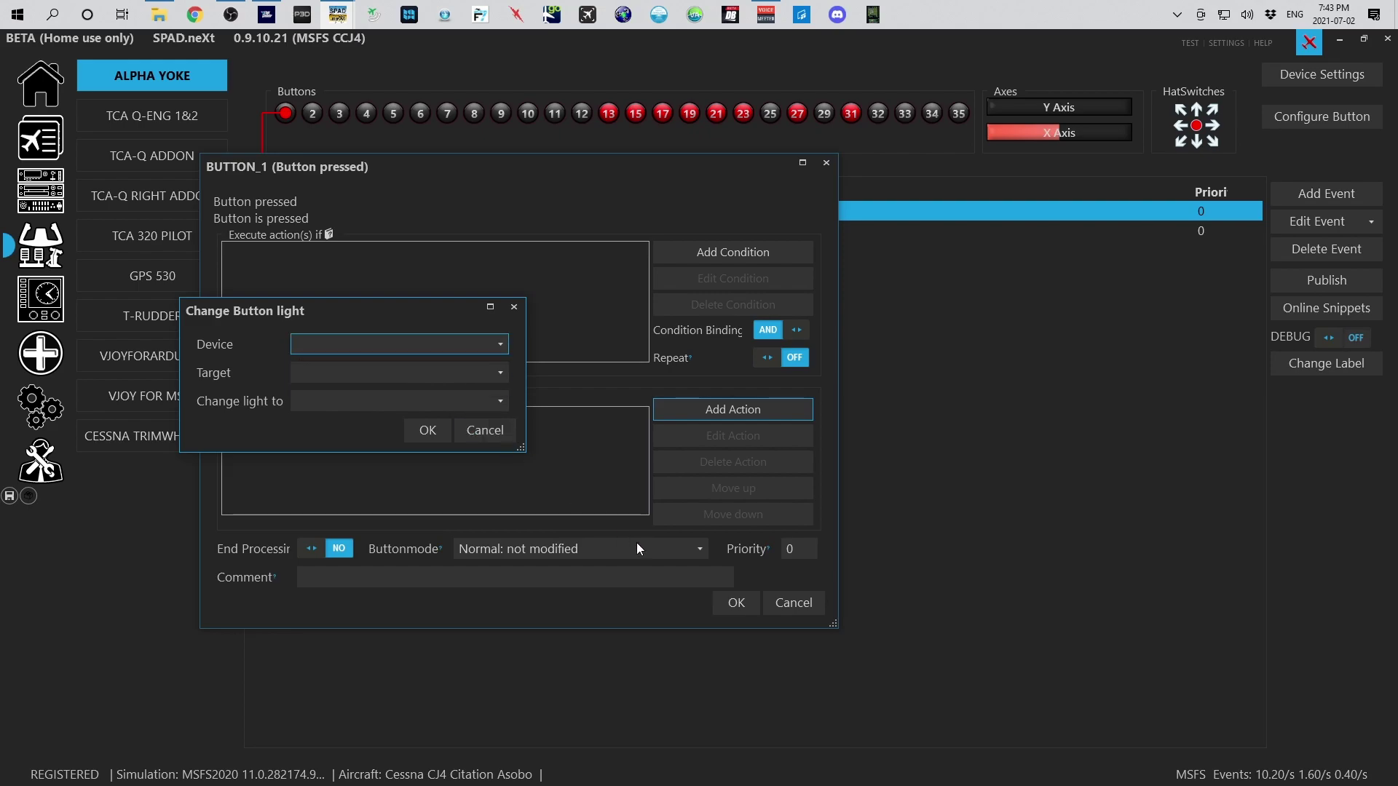
click(491, 437)
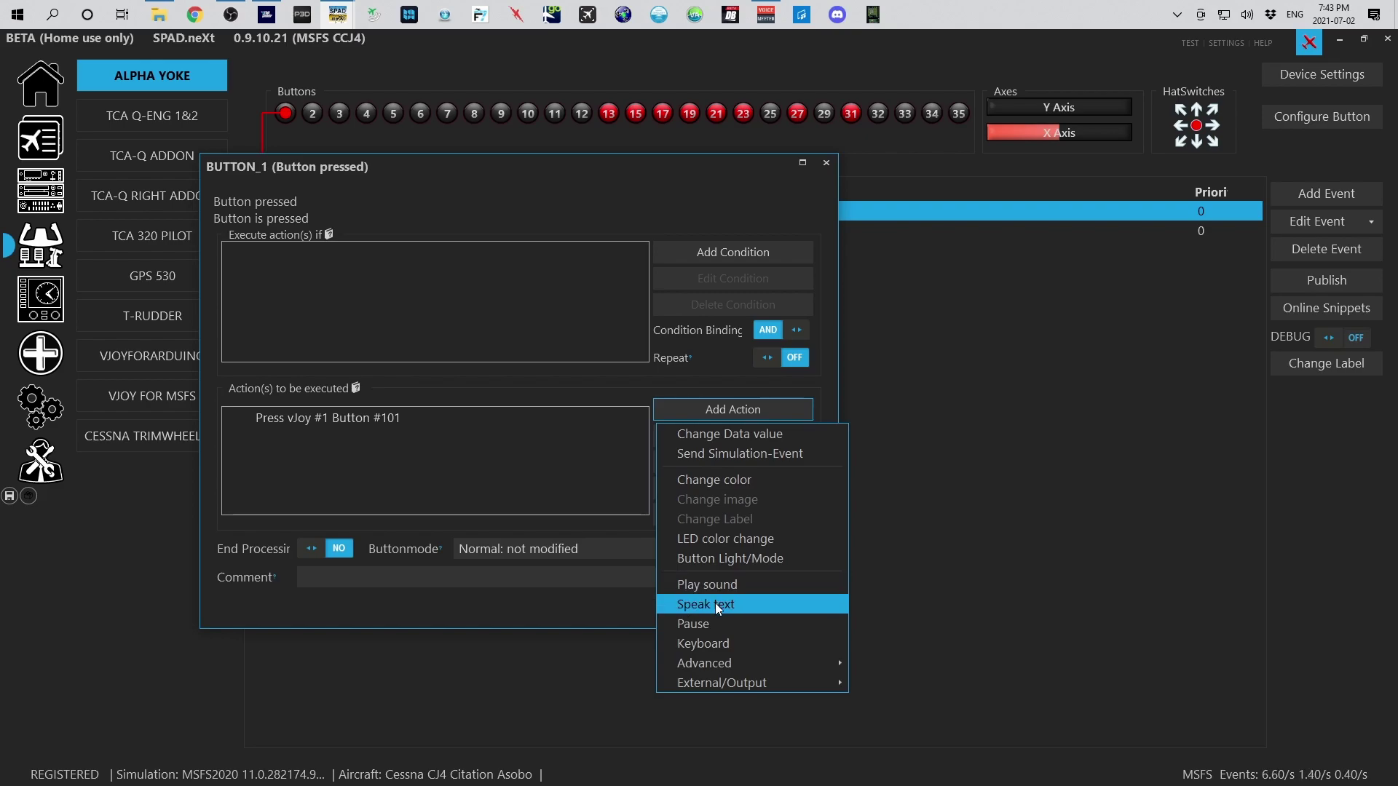
mouse_move(713, 658)
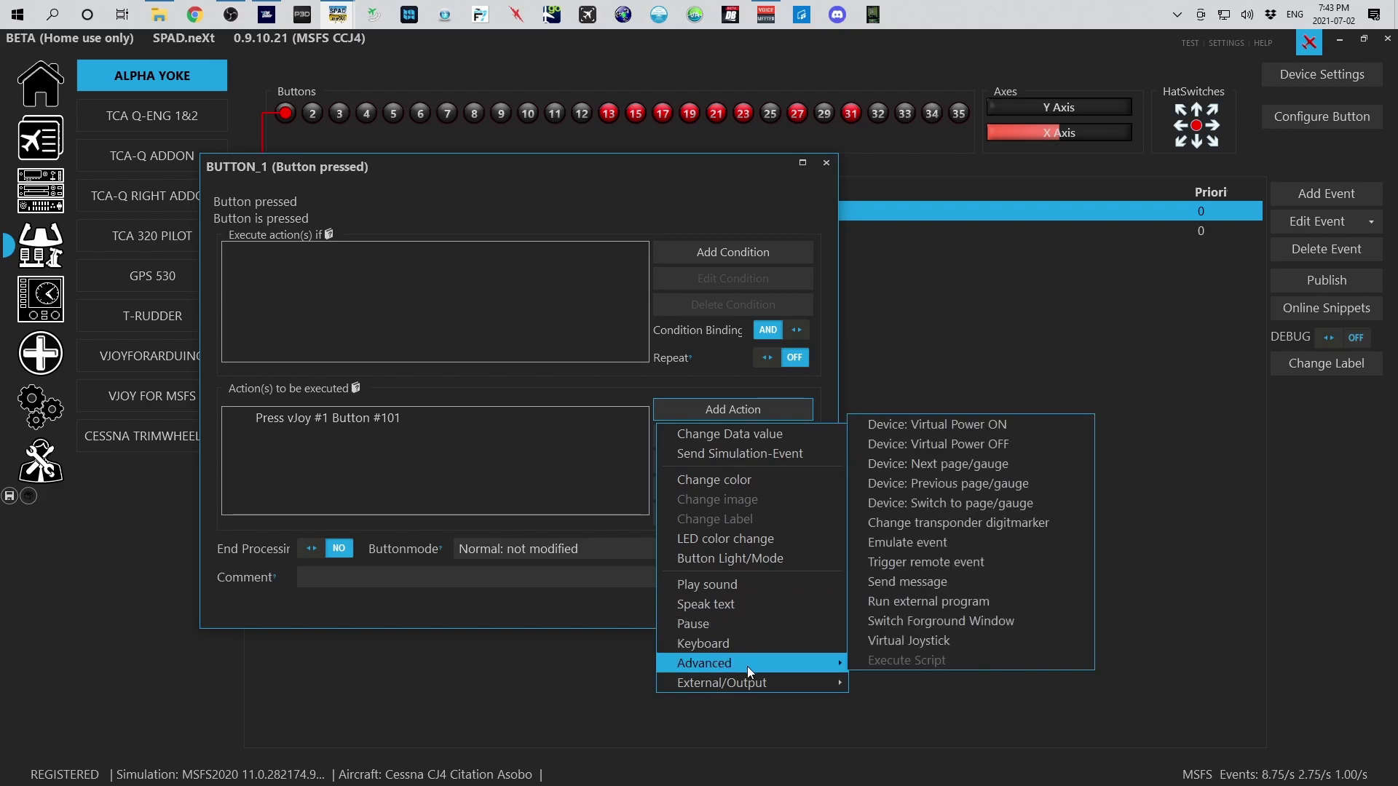
mouse_move(745, 686)
click(429, 602)
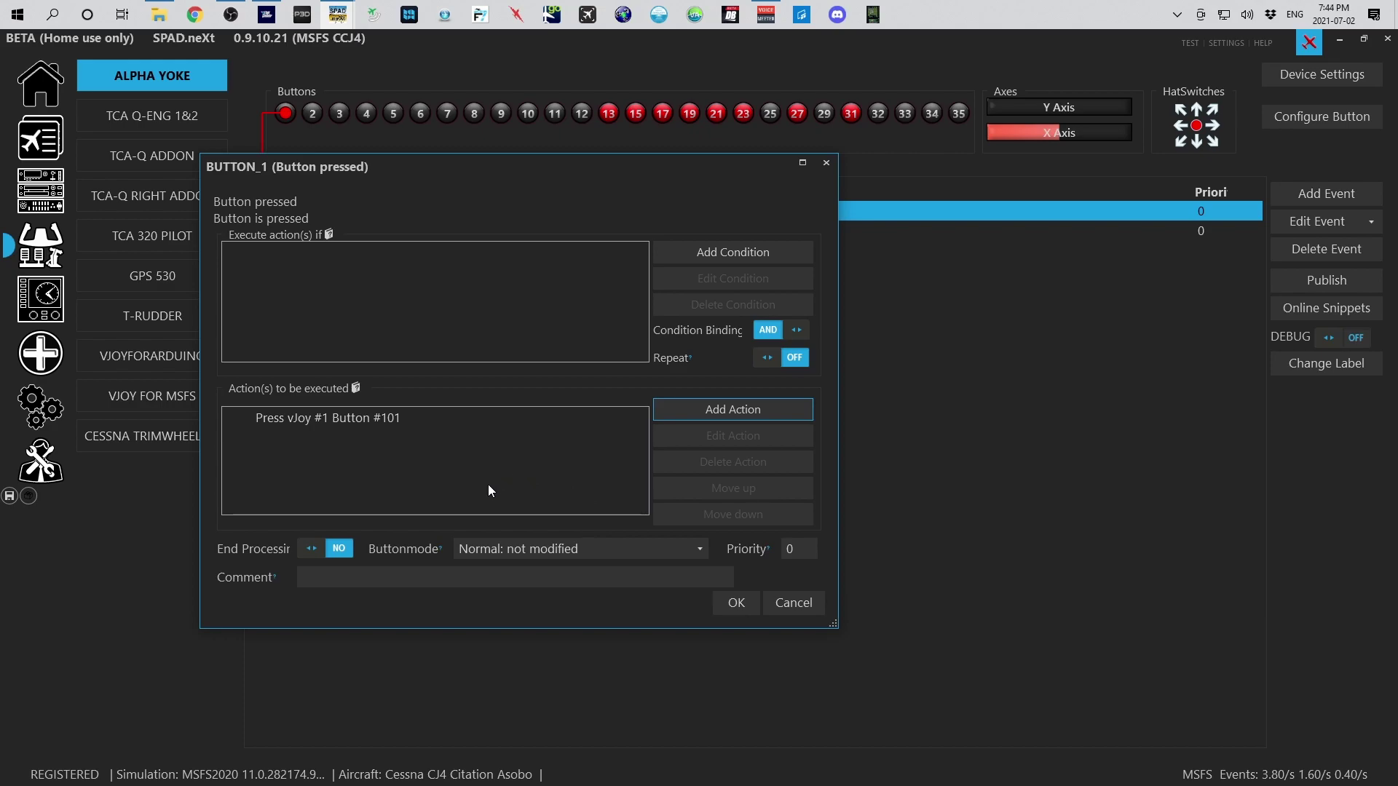
click(556, 548)
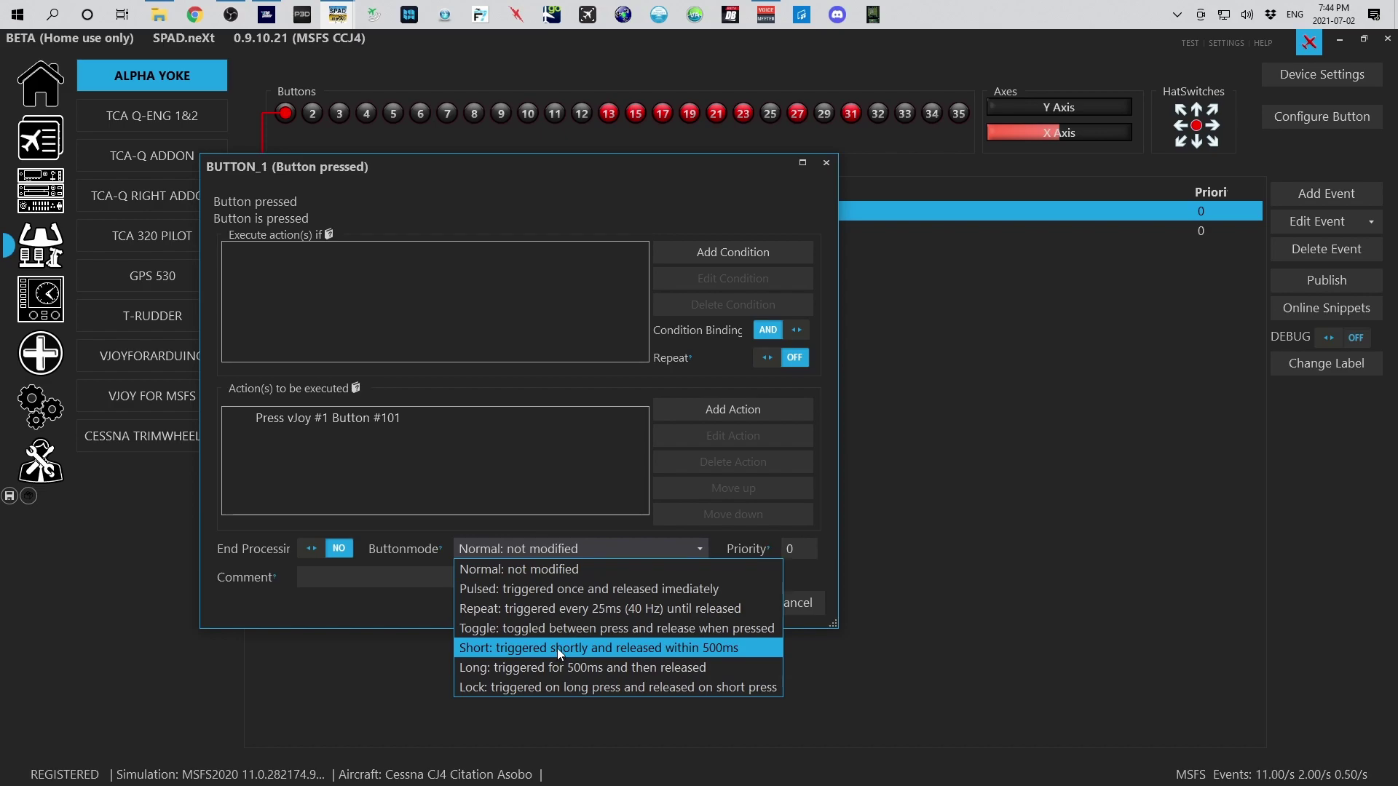
click(334, 608)
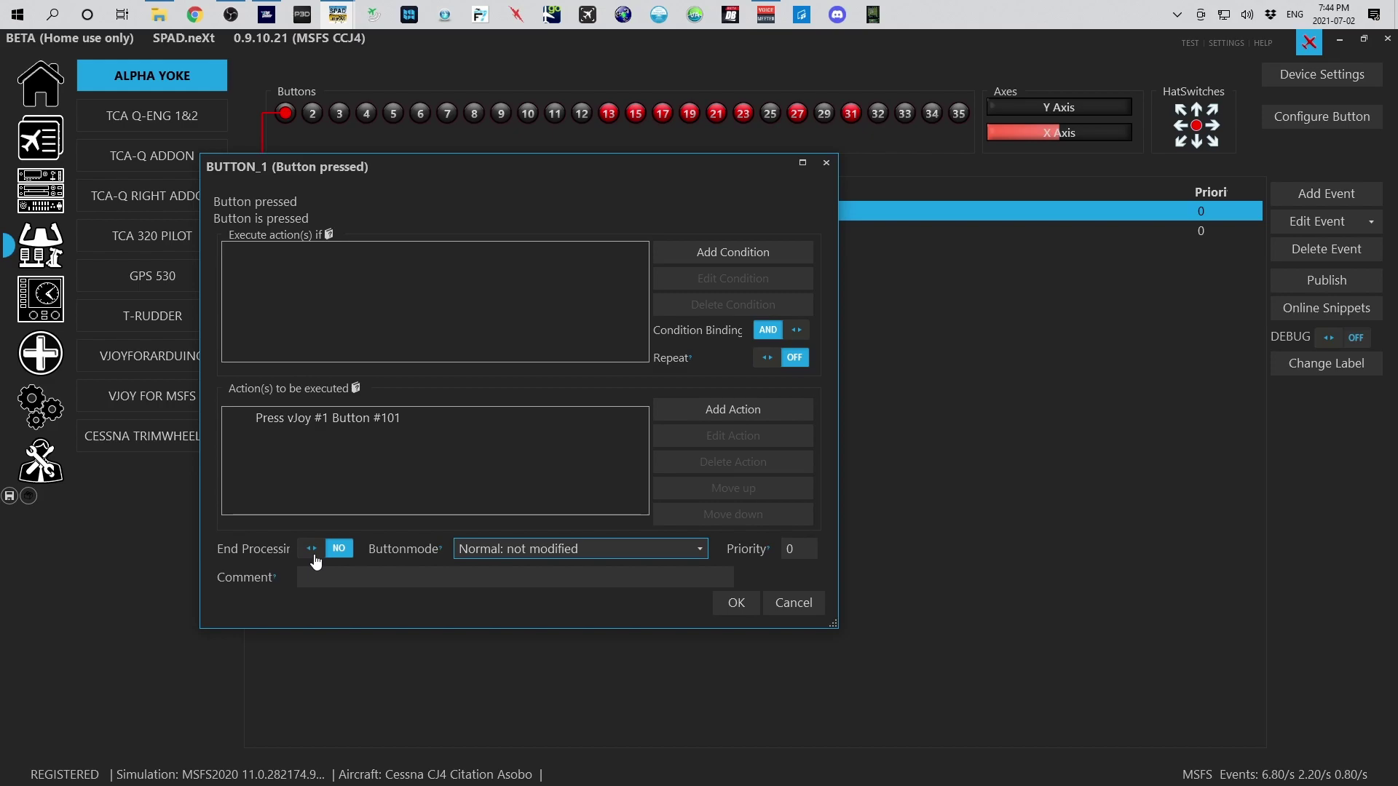
click(778, 602)
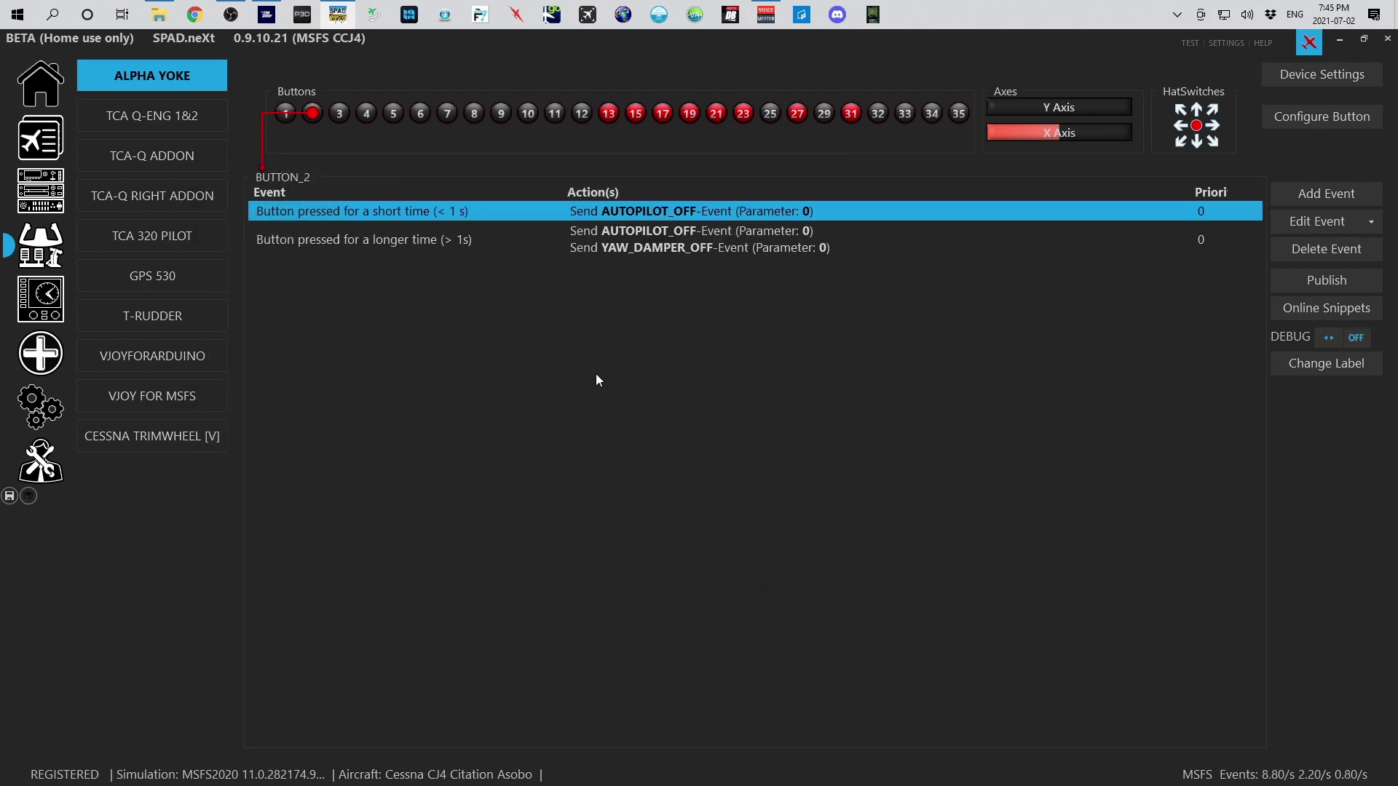
Check BUTTON_2's available event types and close the list without adding one.
click(1306, 195)
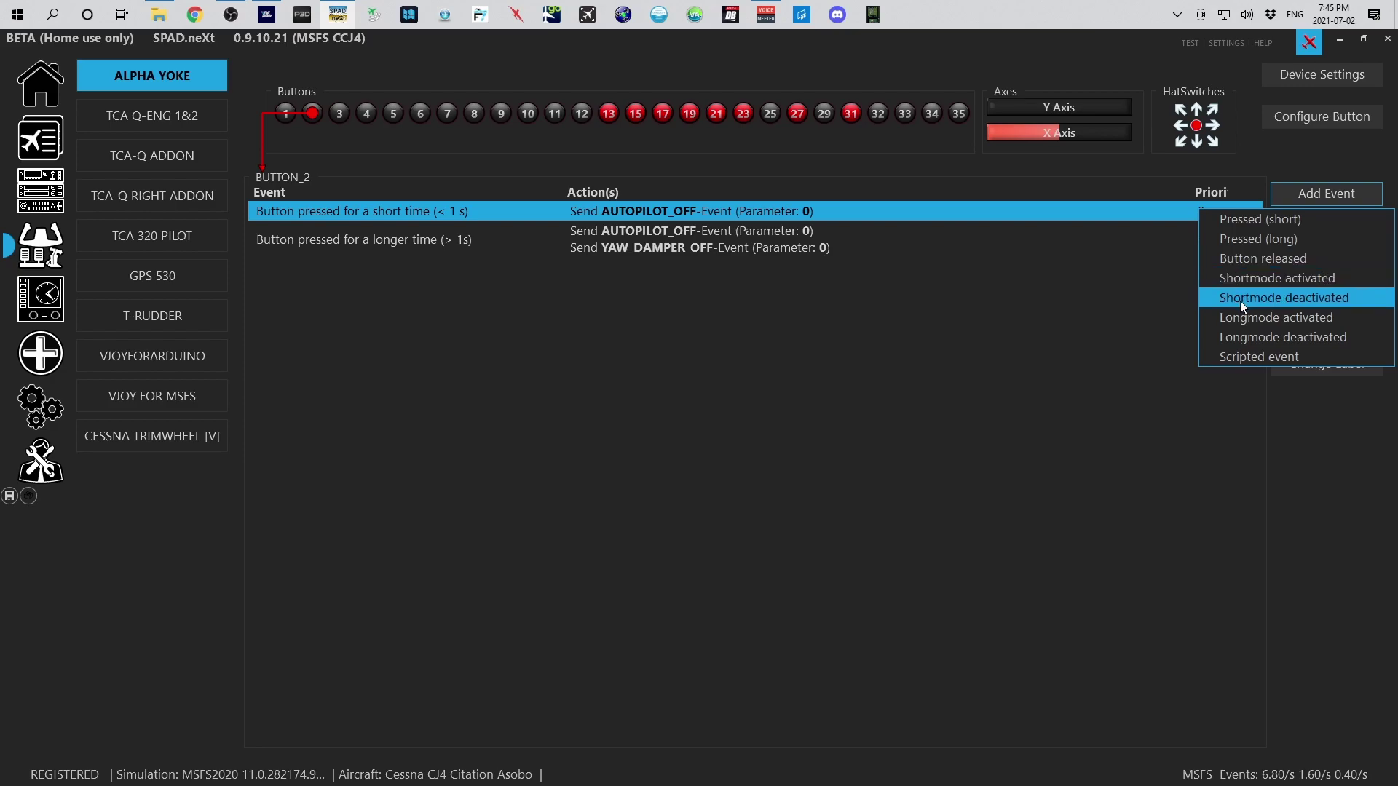
click(1071, 358)
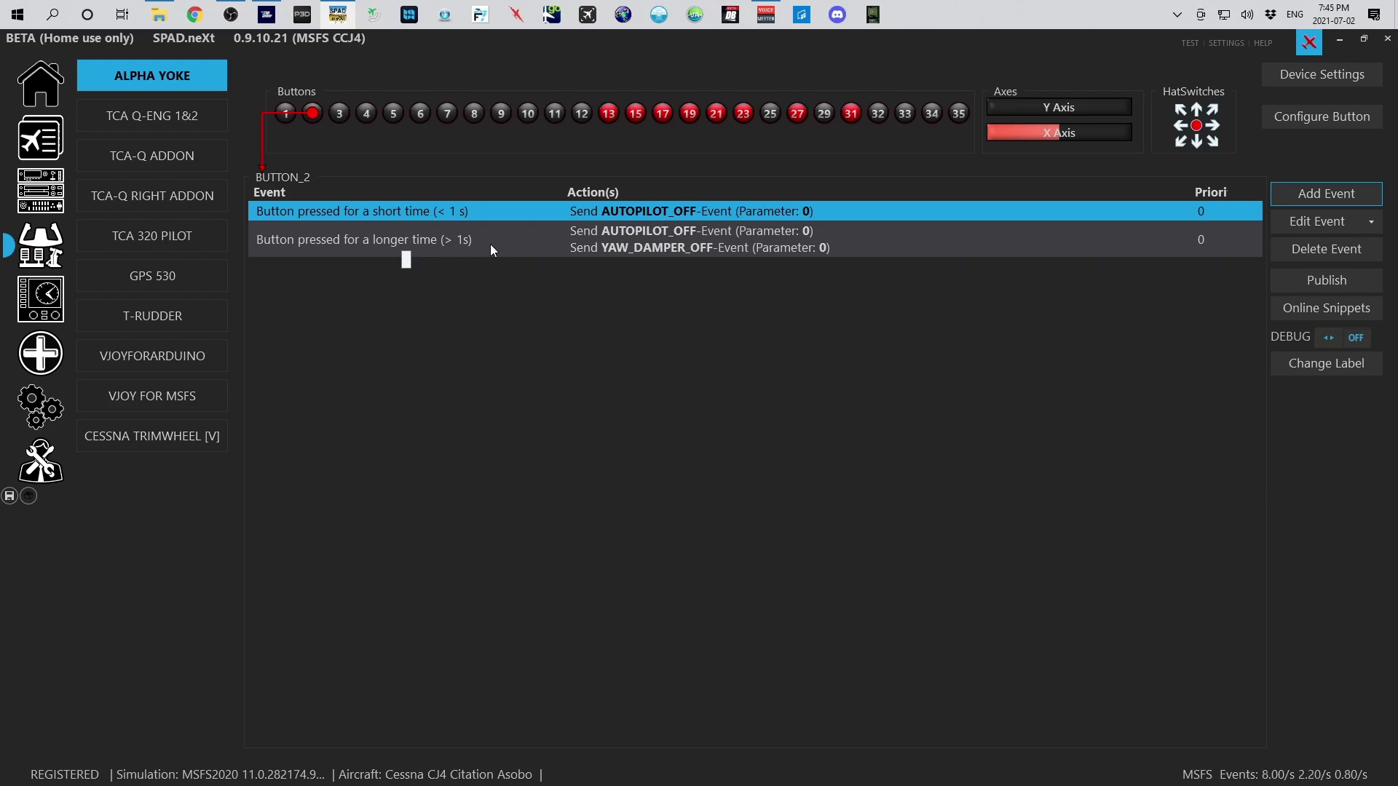
click(33, 422)
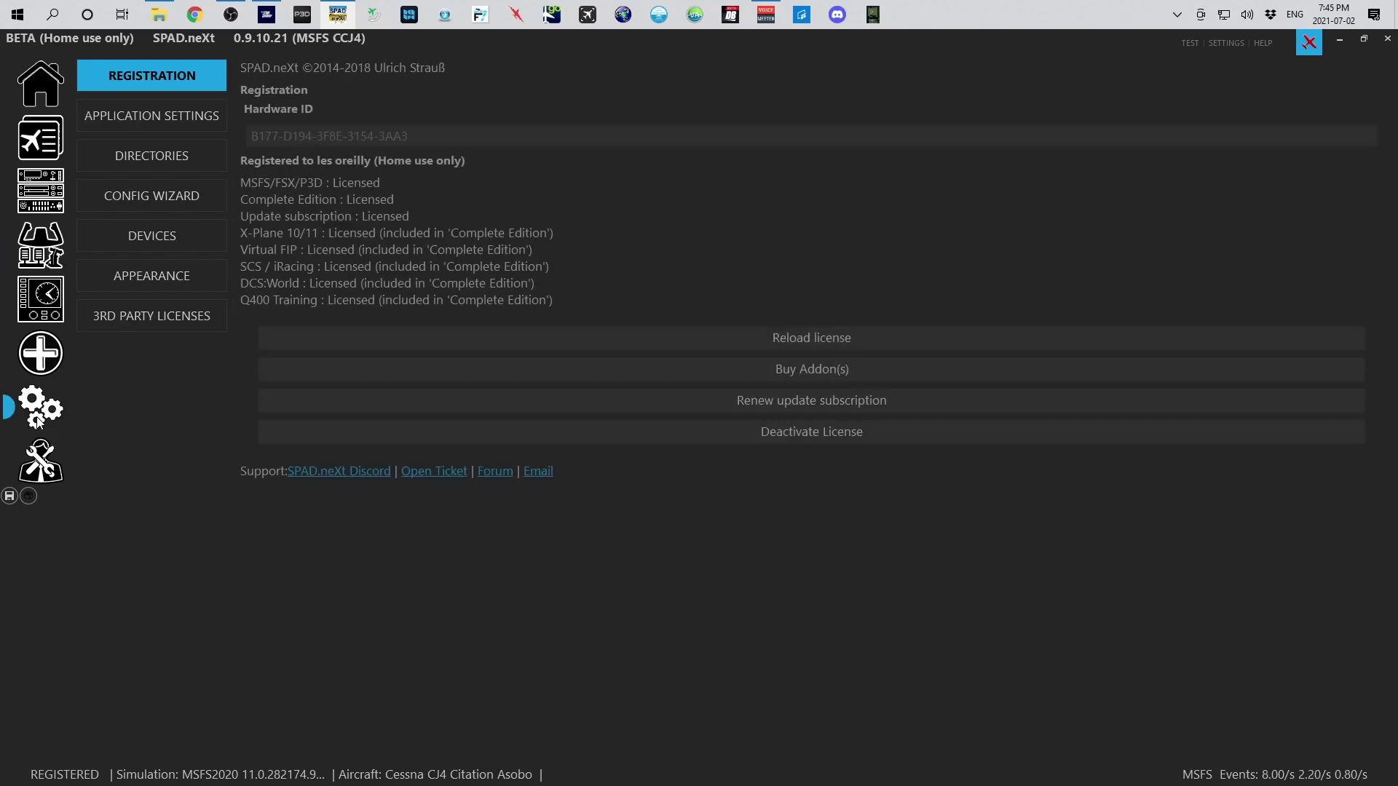
click(207, 115)
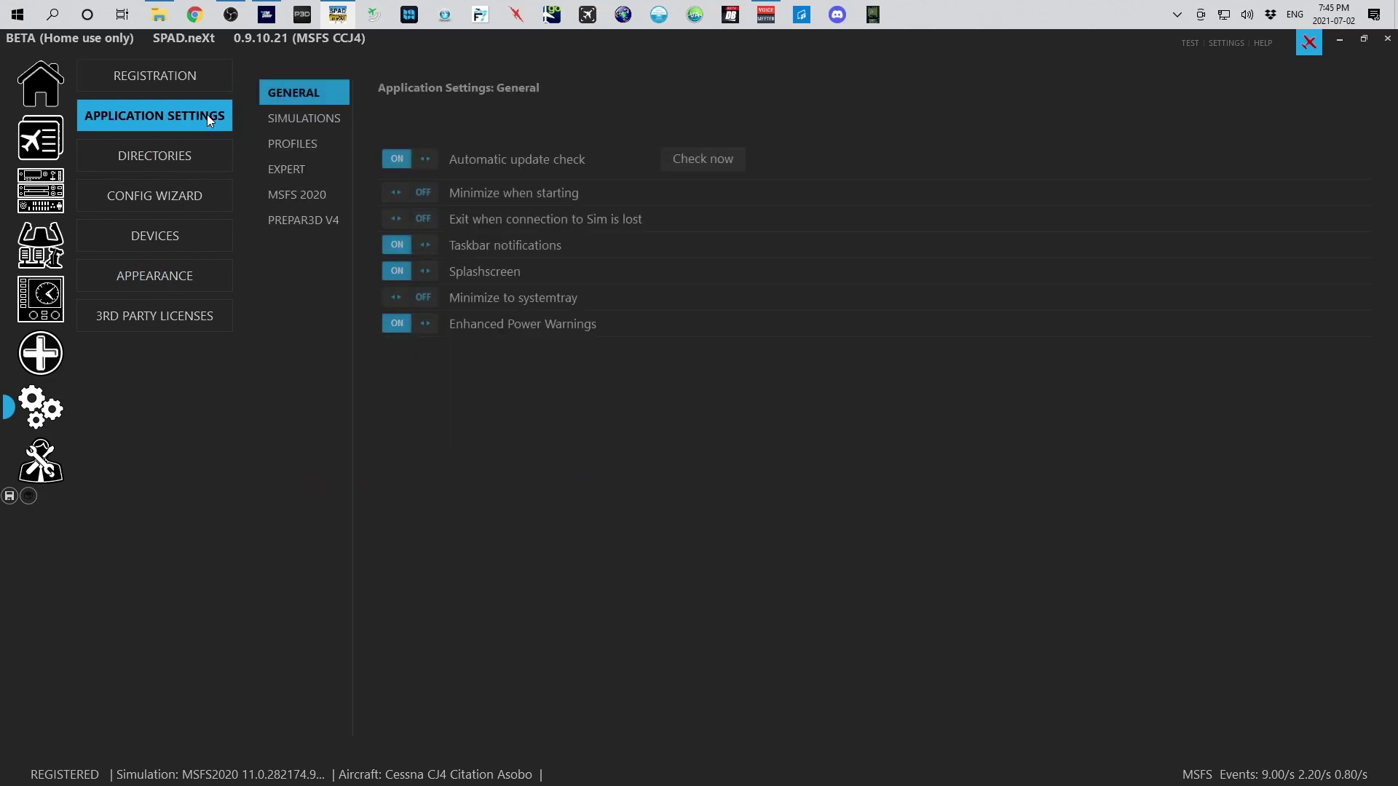
click(284, 168)
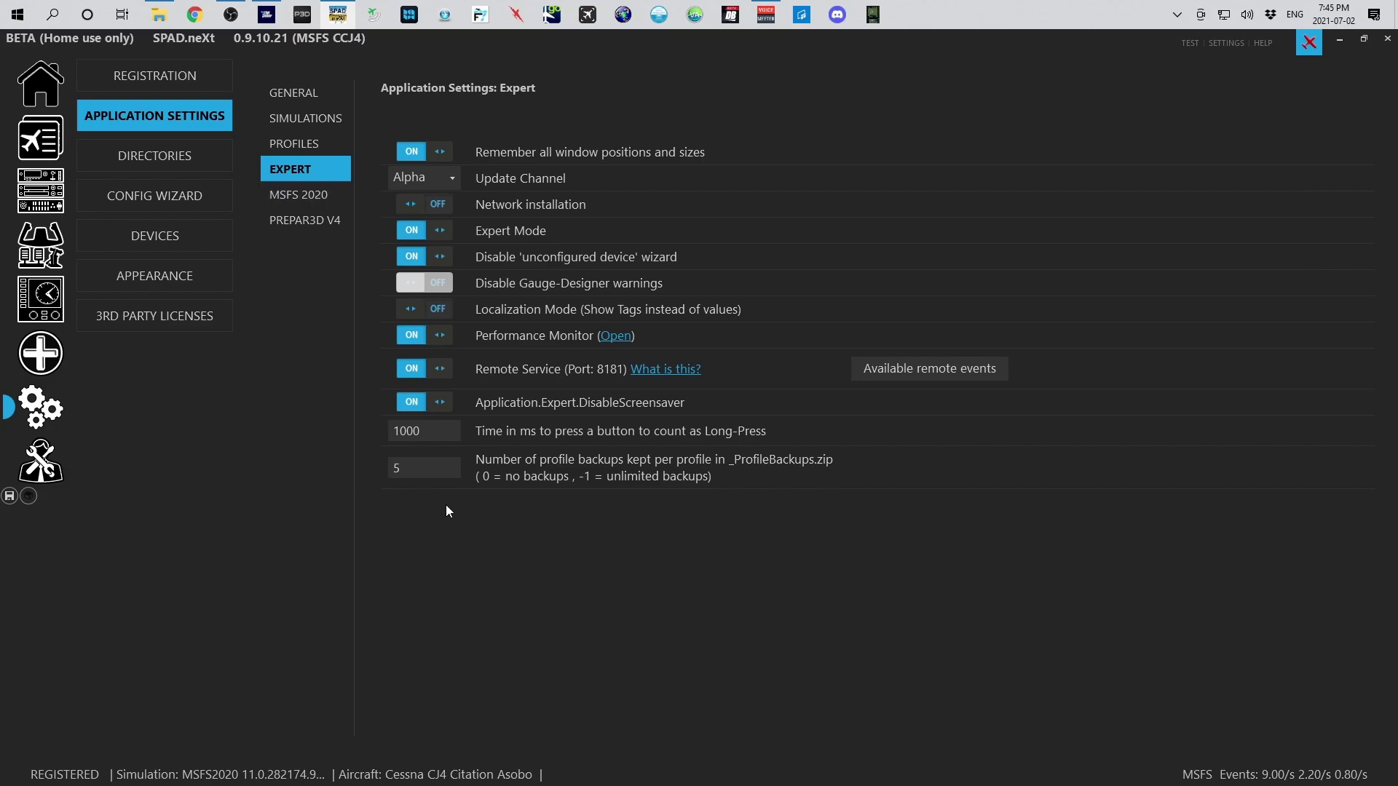
click(449, 434)
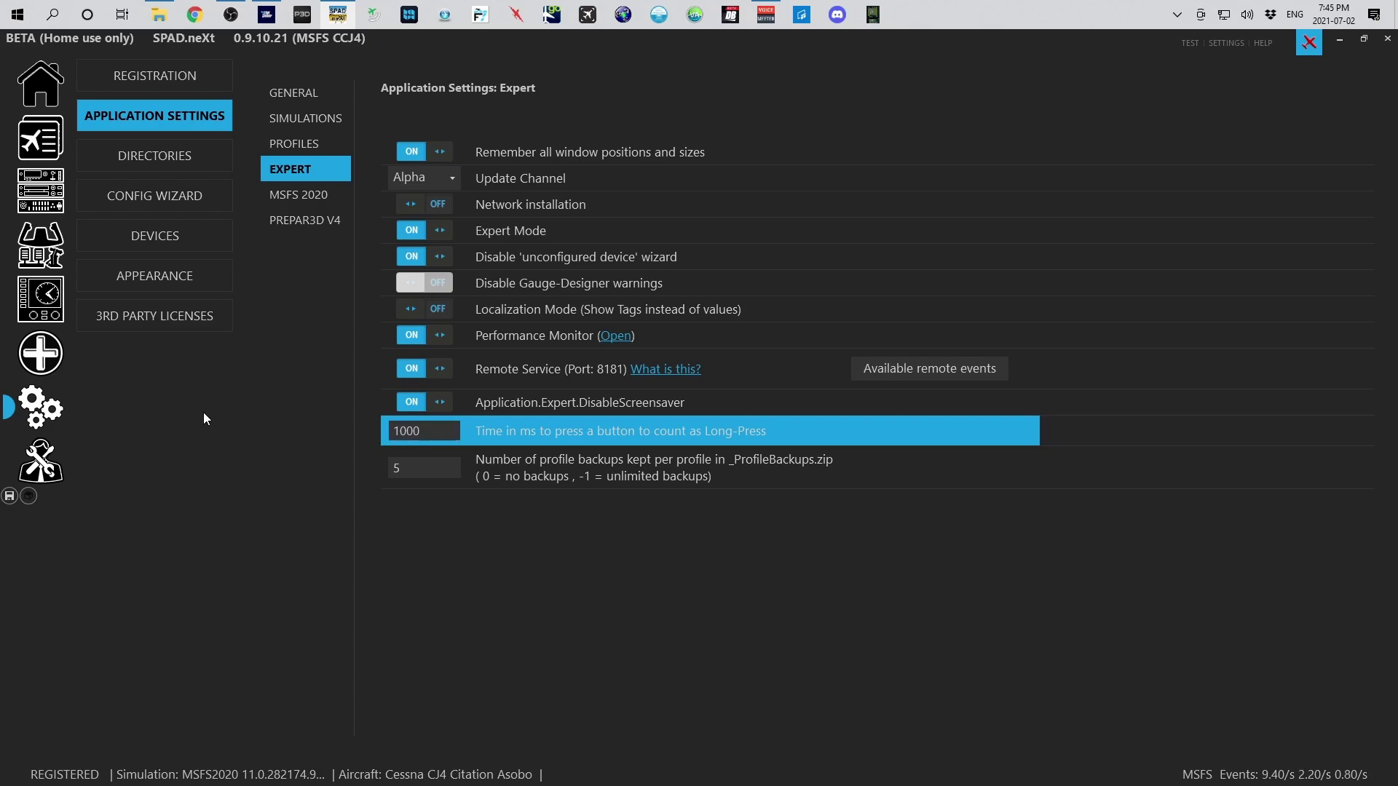
click(41, 245)
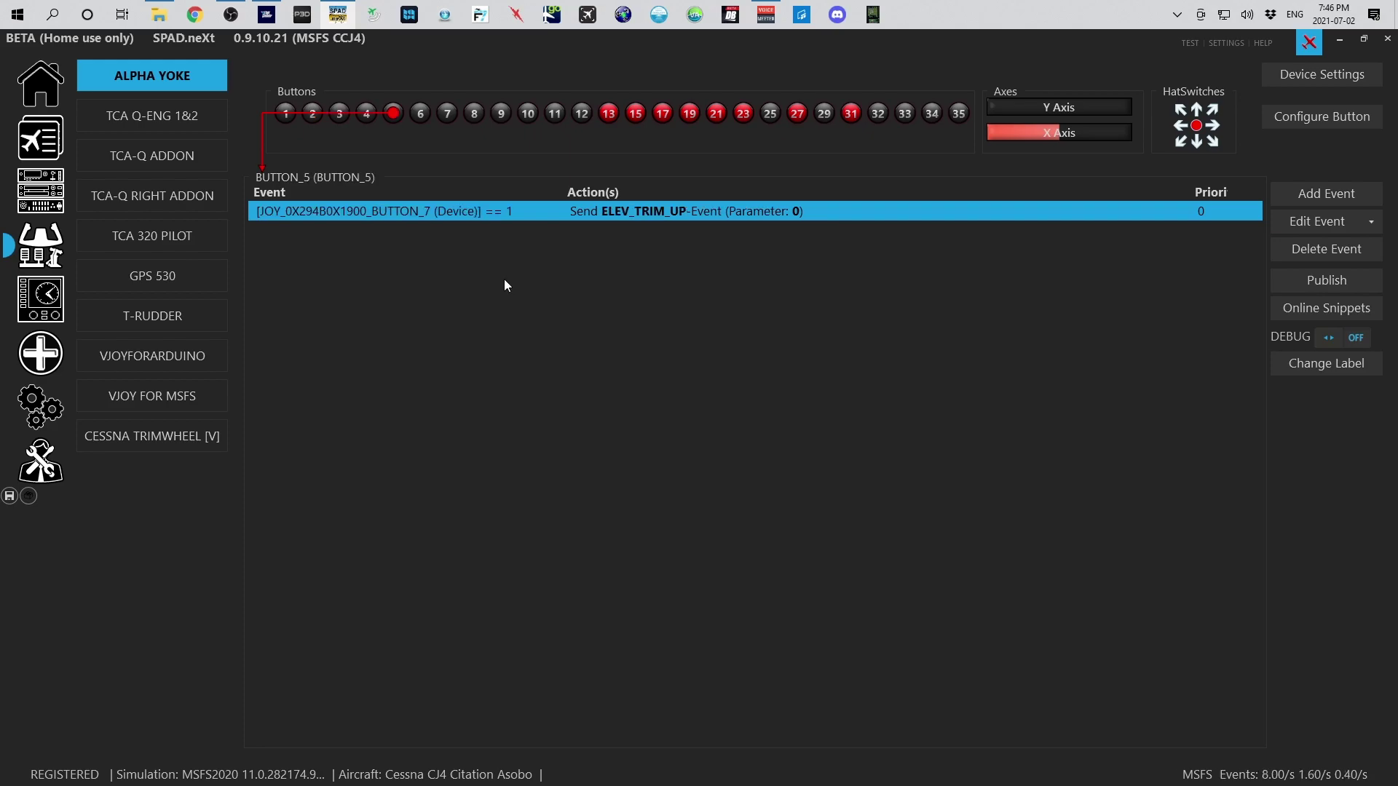
Inspect button 5's configuration and its repeating ELEV_TRIM_UP event, closing both unchanged.
click(1317, 119)
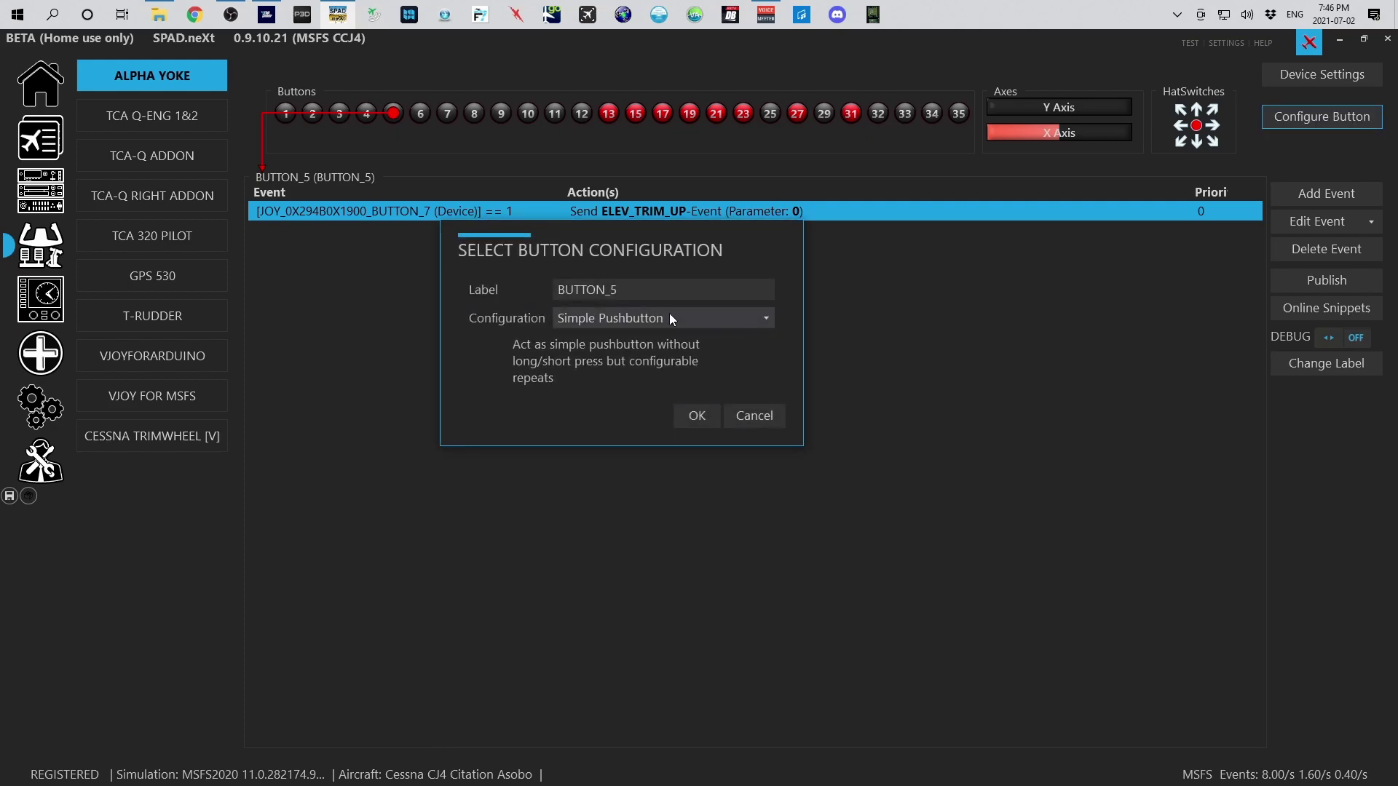
click(752, 419)
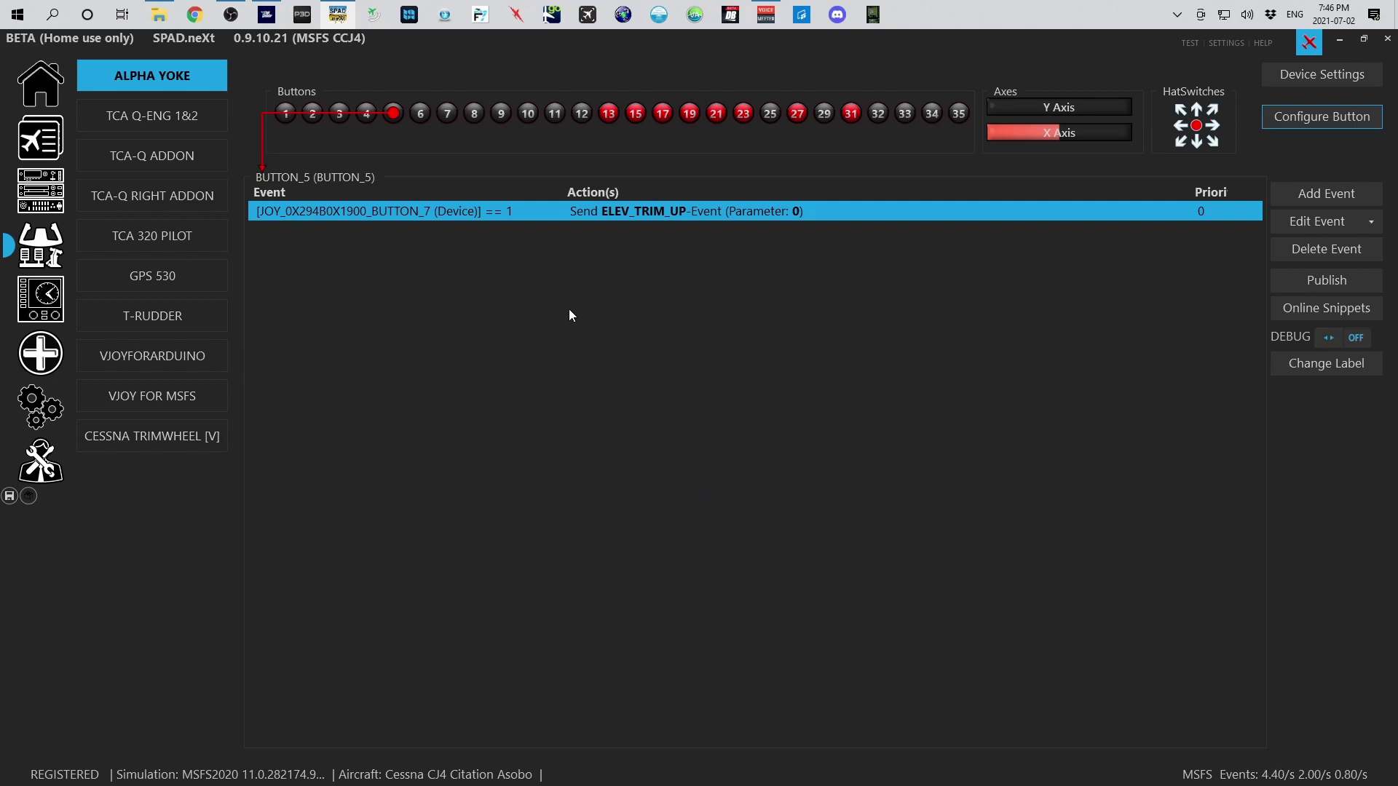
click(449, 118)
double_click(459, 212)
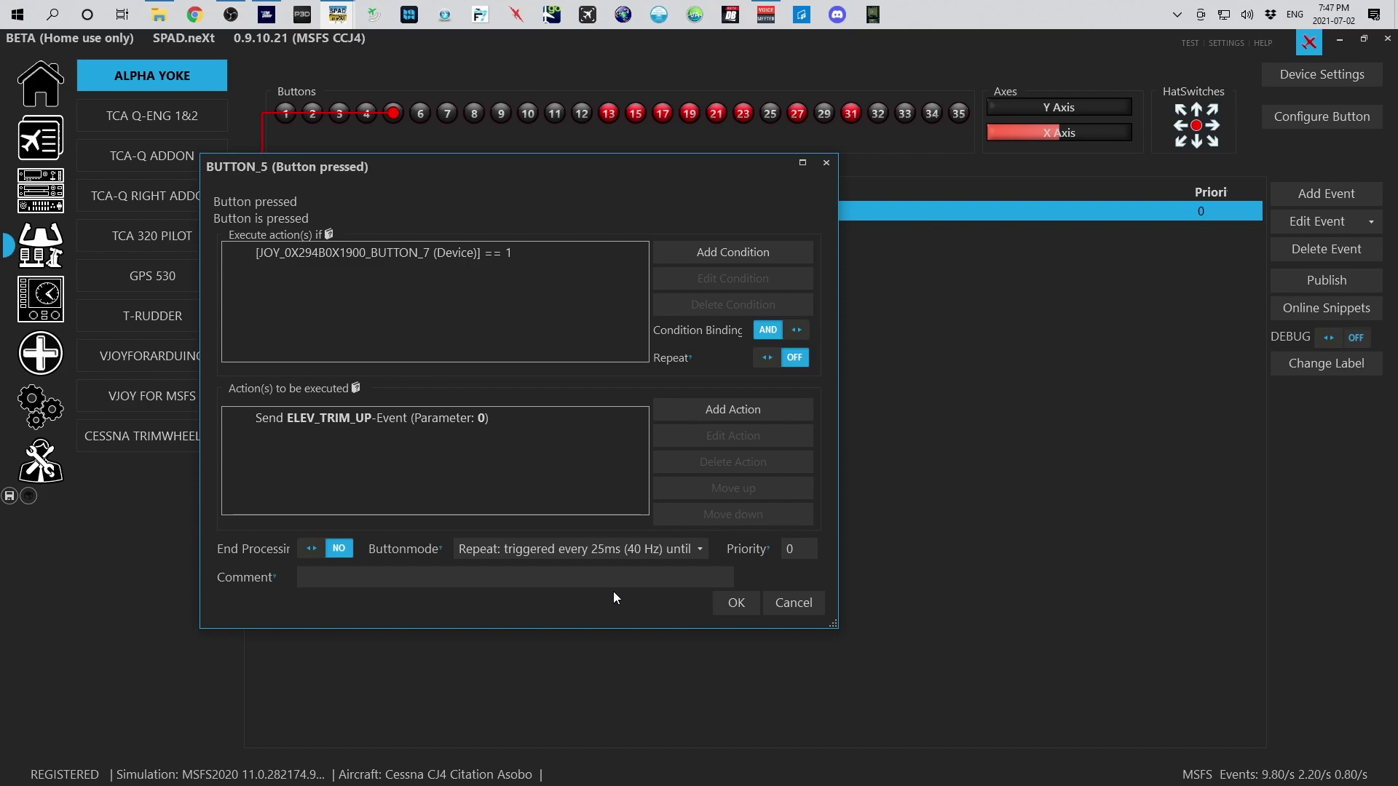
click(805, 610)
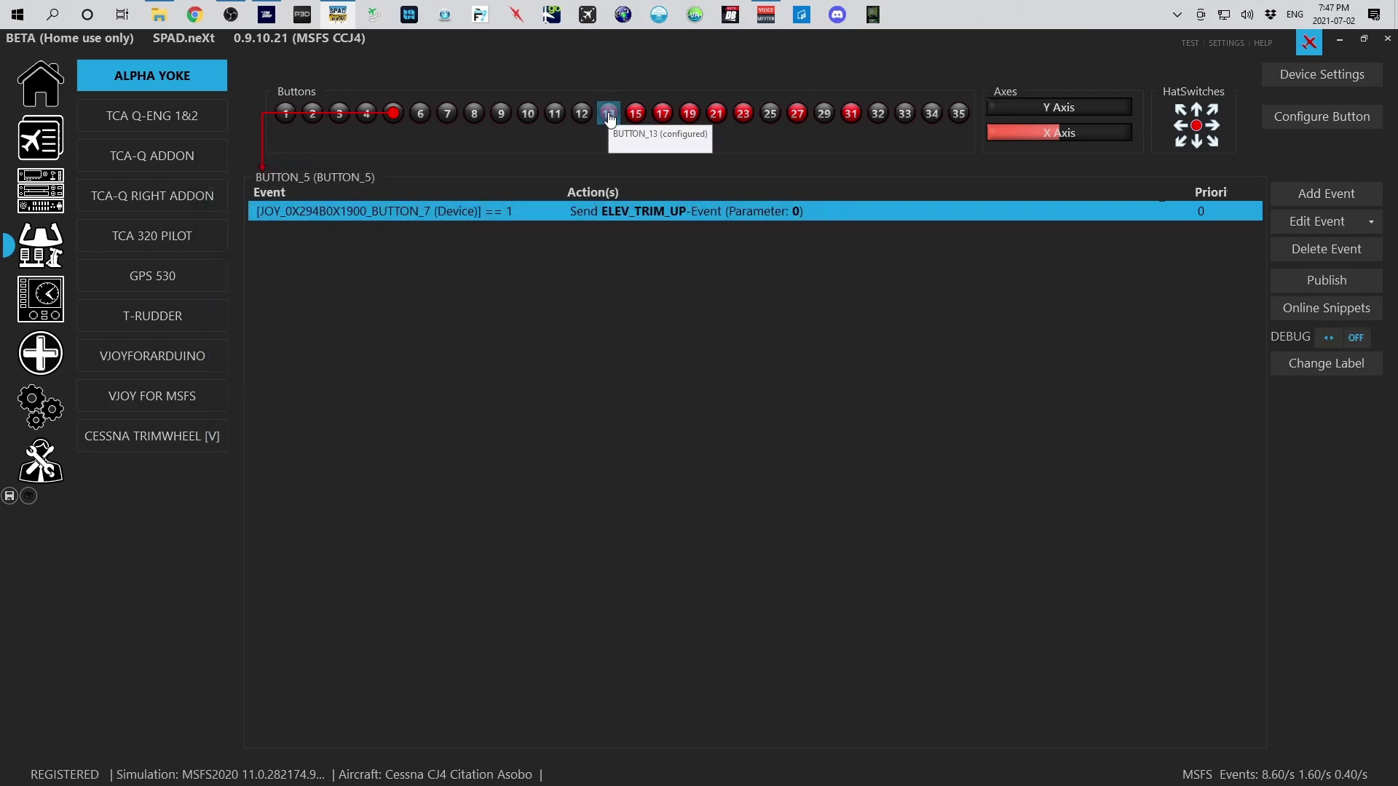
Show button 13's events and open its Switched ON ALTERNATOR_ON event for editing.
click(609, 114)
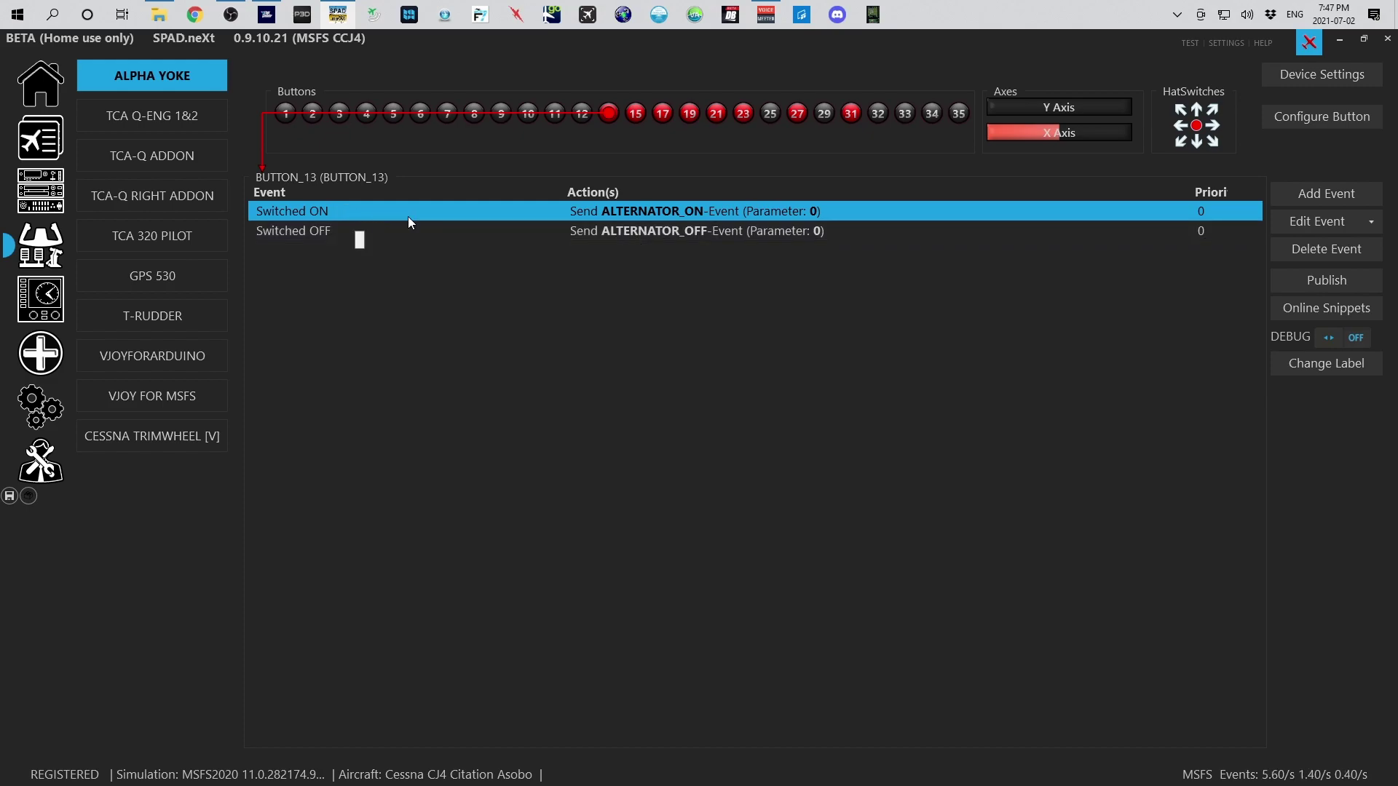
double_click(588, 216)
double_click(577, 422)
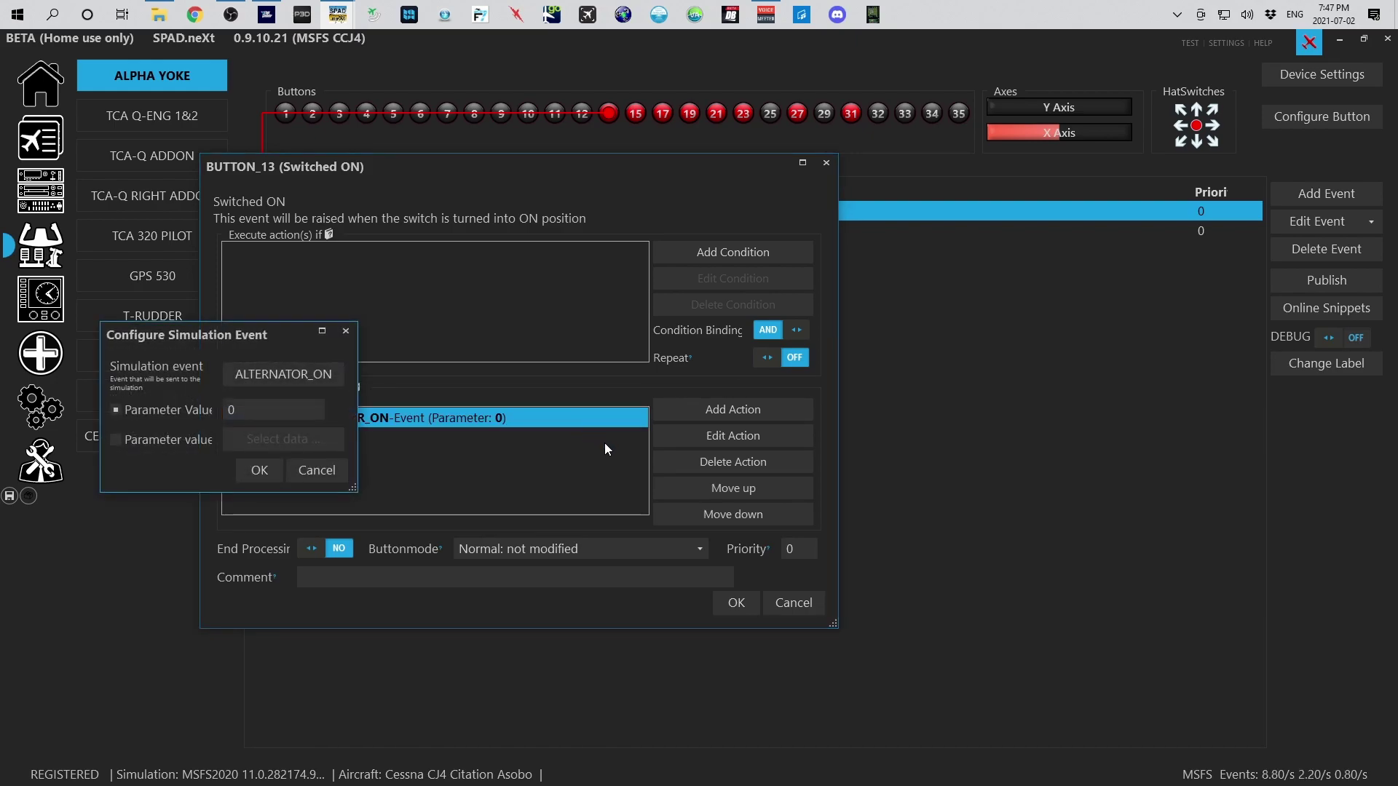
click(337, 471)
click(765, 412)
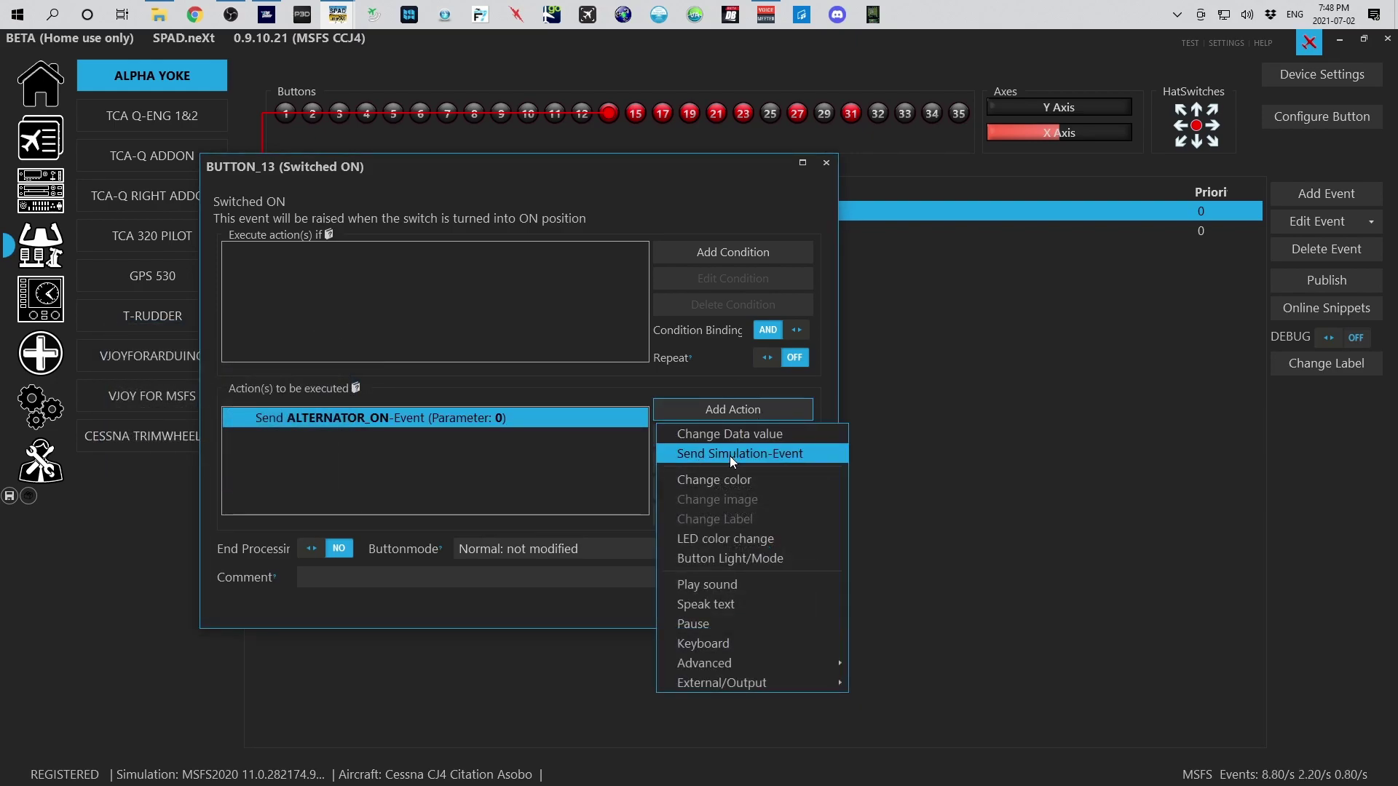
click(395, 386)
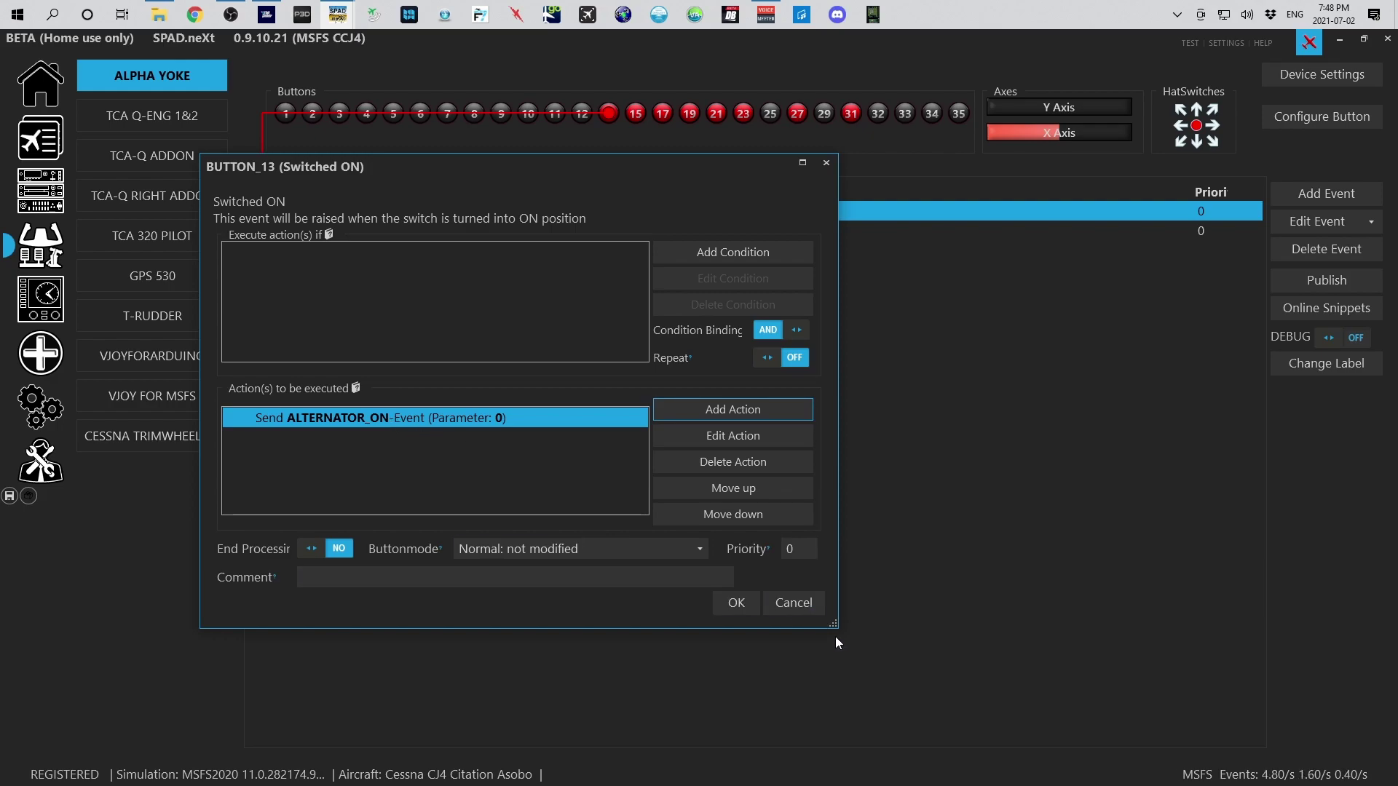
click(808, 601)
Browse buttons 15 and 17, then open BUTTON_17's Switched ON AVIONICS MASTER SWITCH event.
click(655, 231)
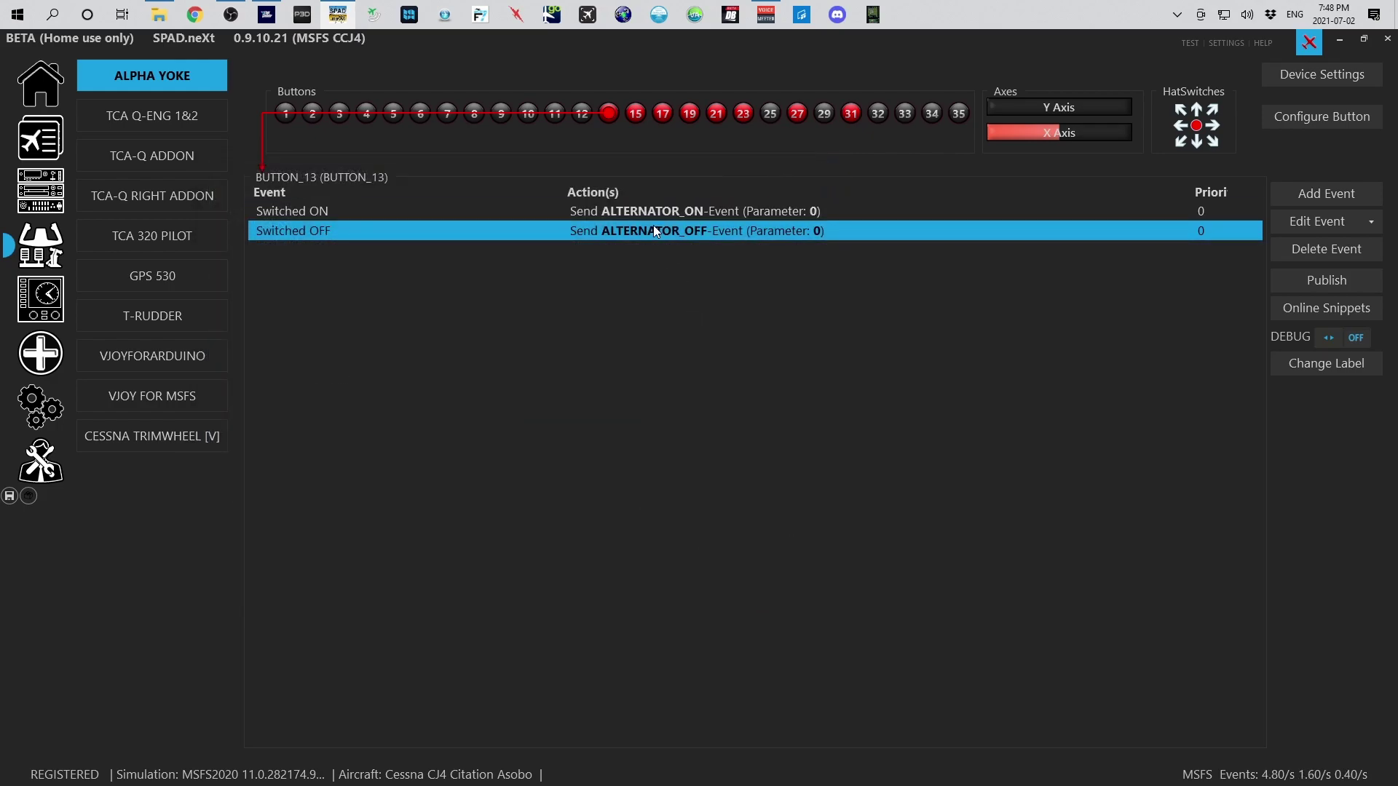
click(637, 113)
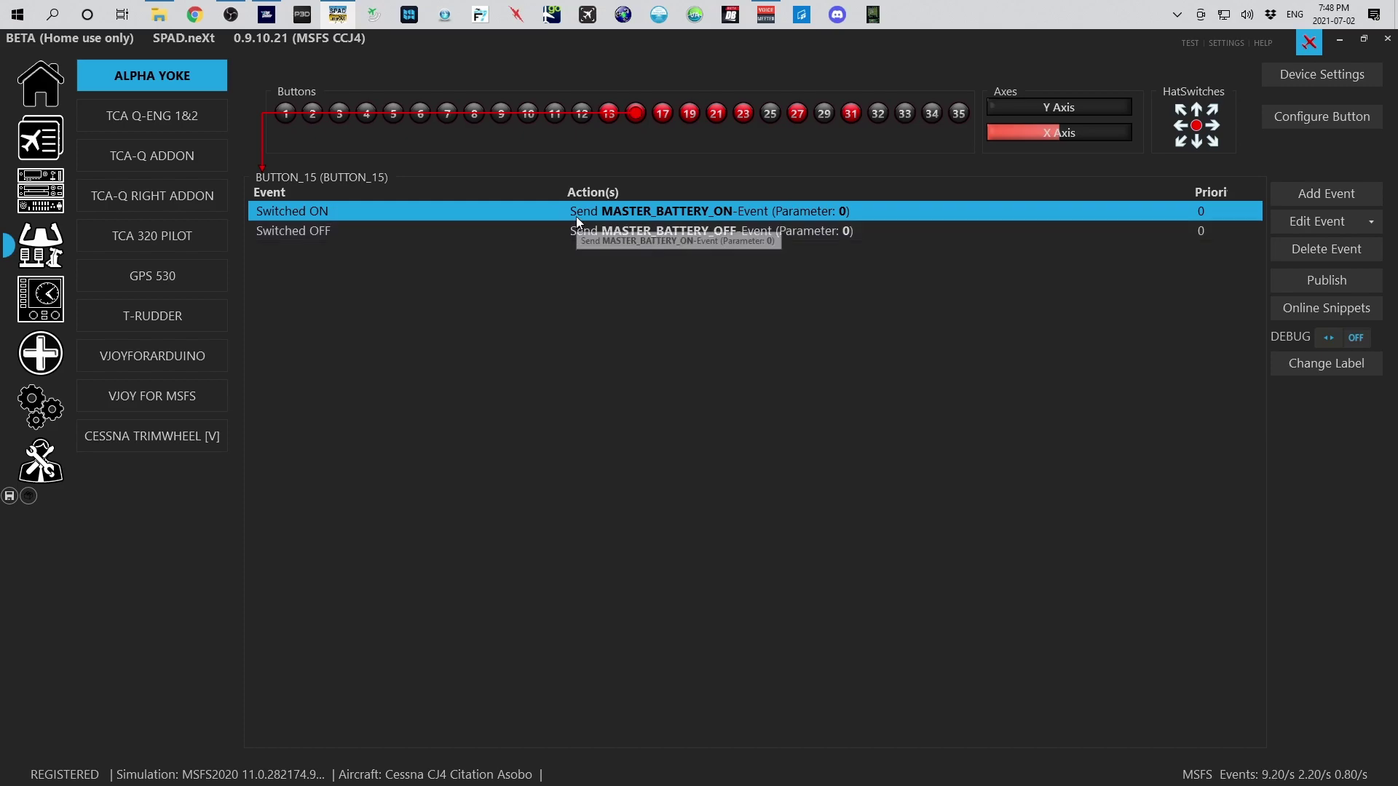
click(662, 114)
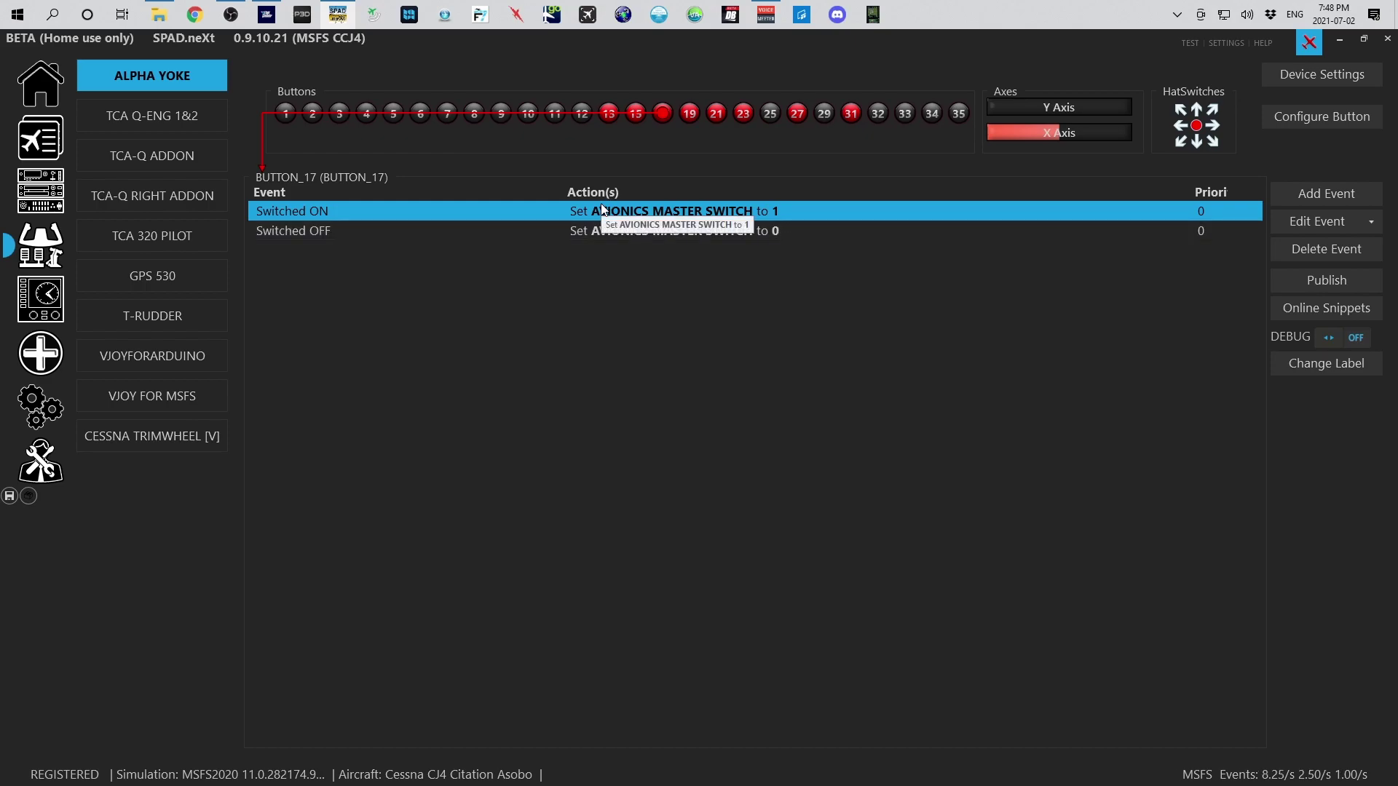
click(267, 15)
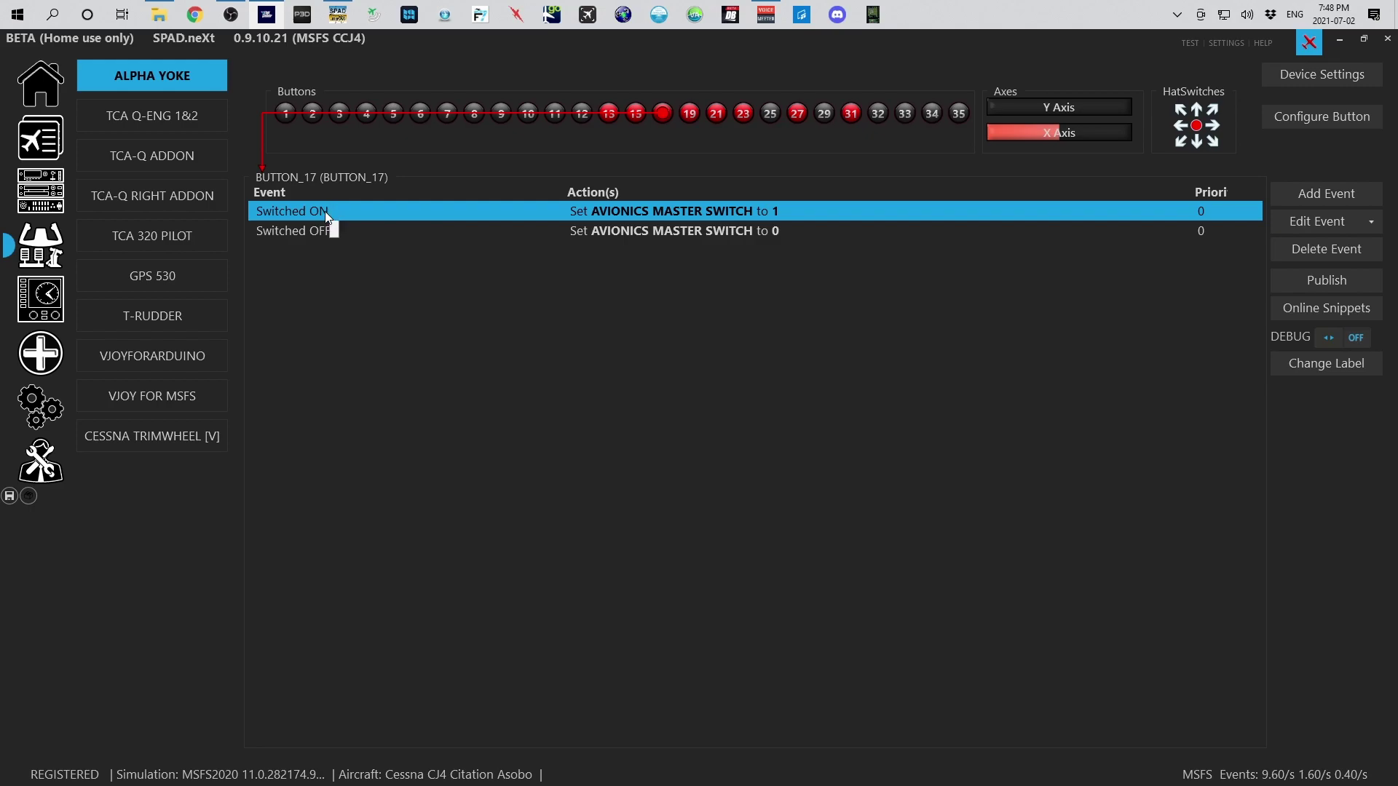
double_click(563, 212)
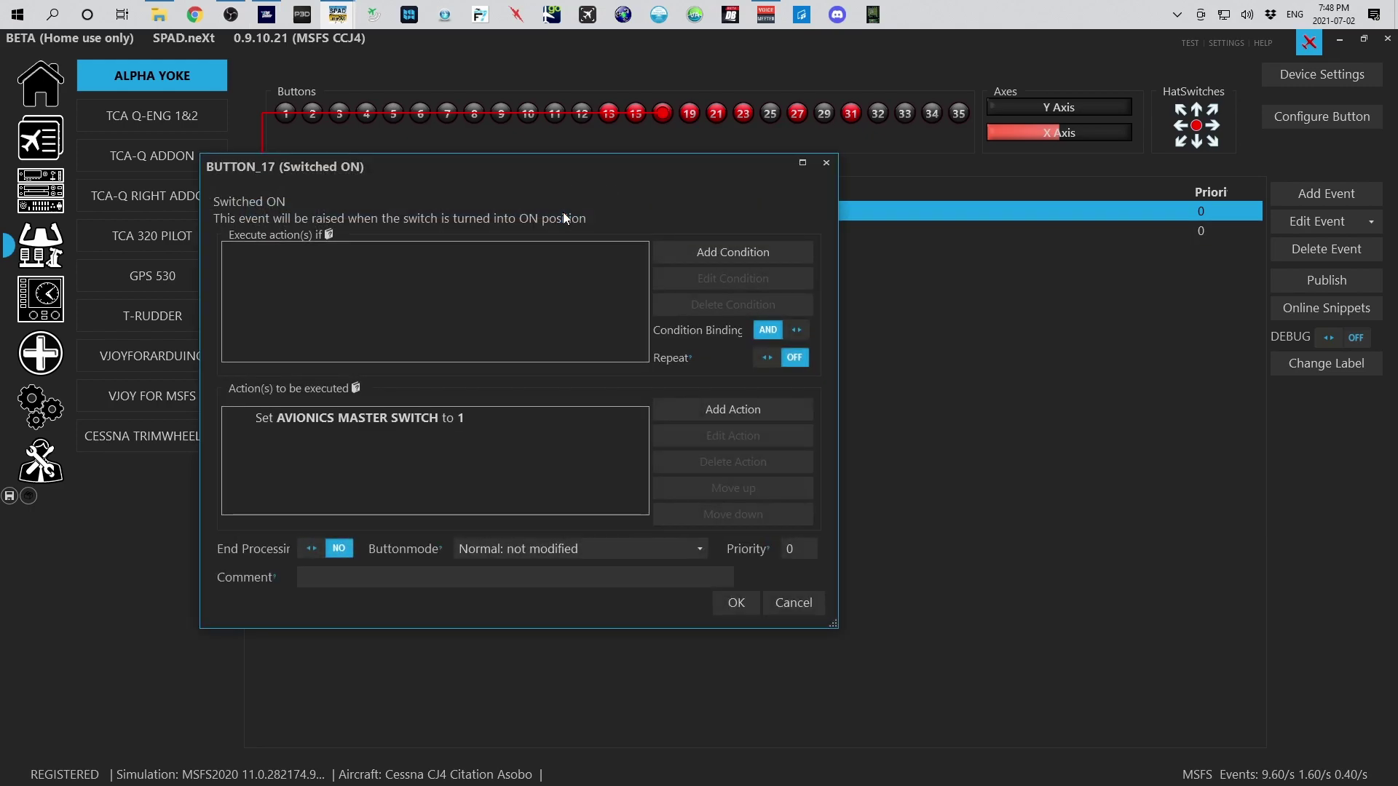
Start a Change Data value action, then cancel both dialogs without saving.
click(703, 421)
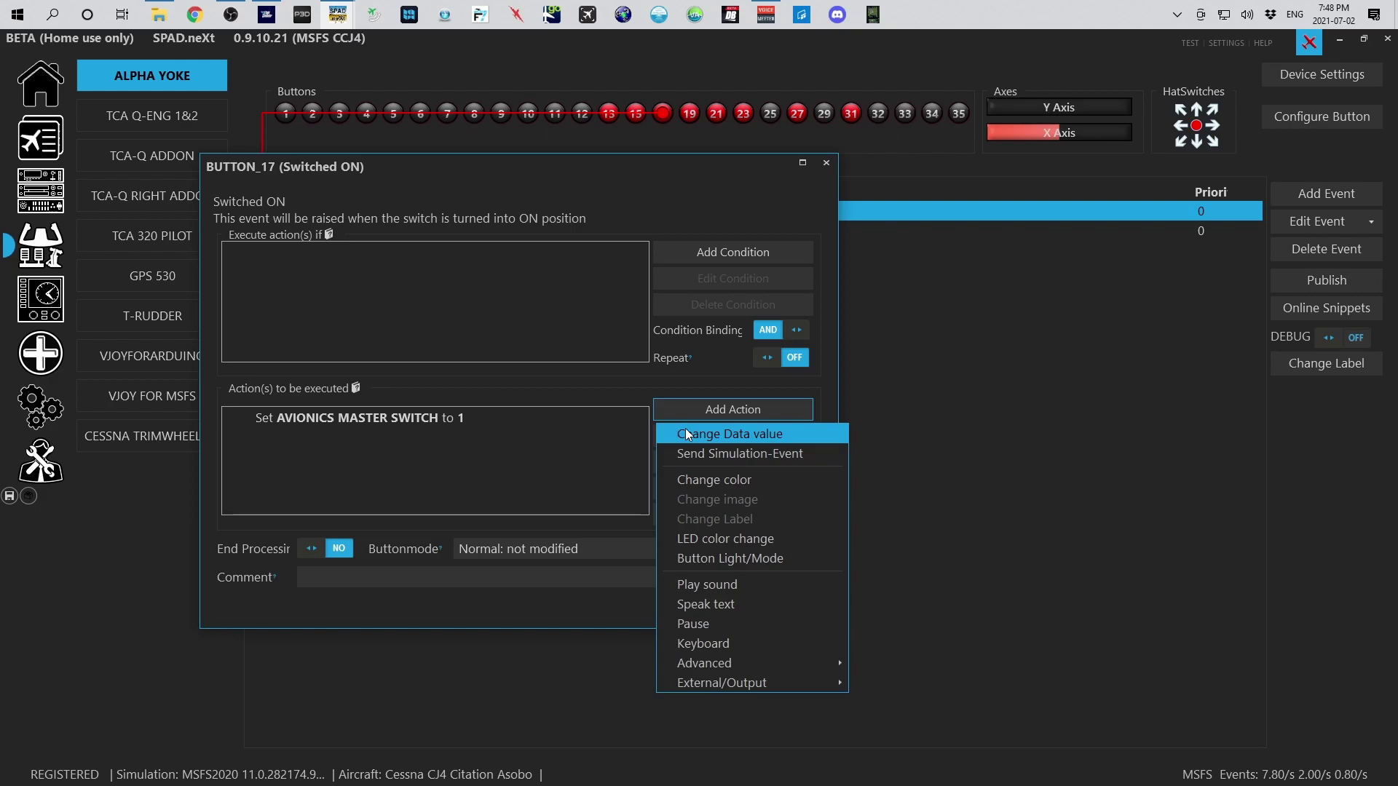
click(753, 435)
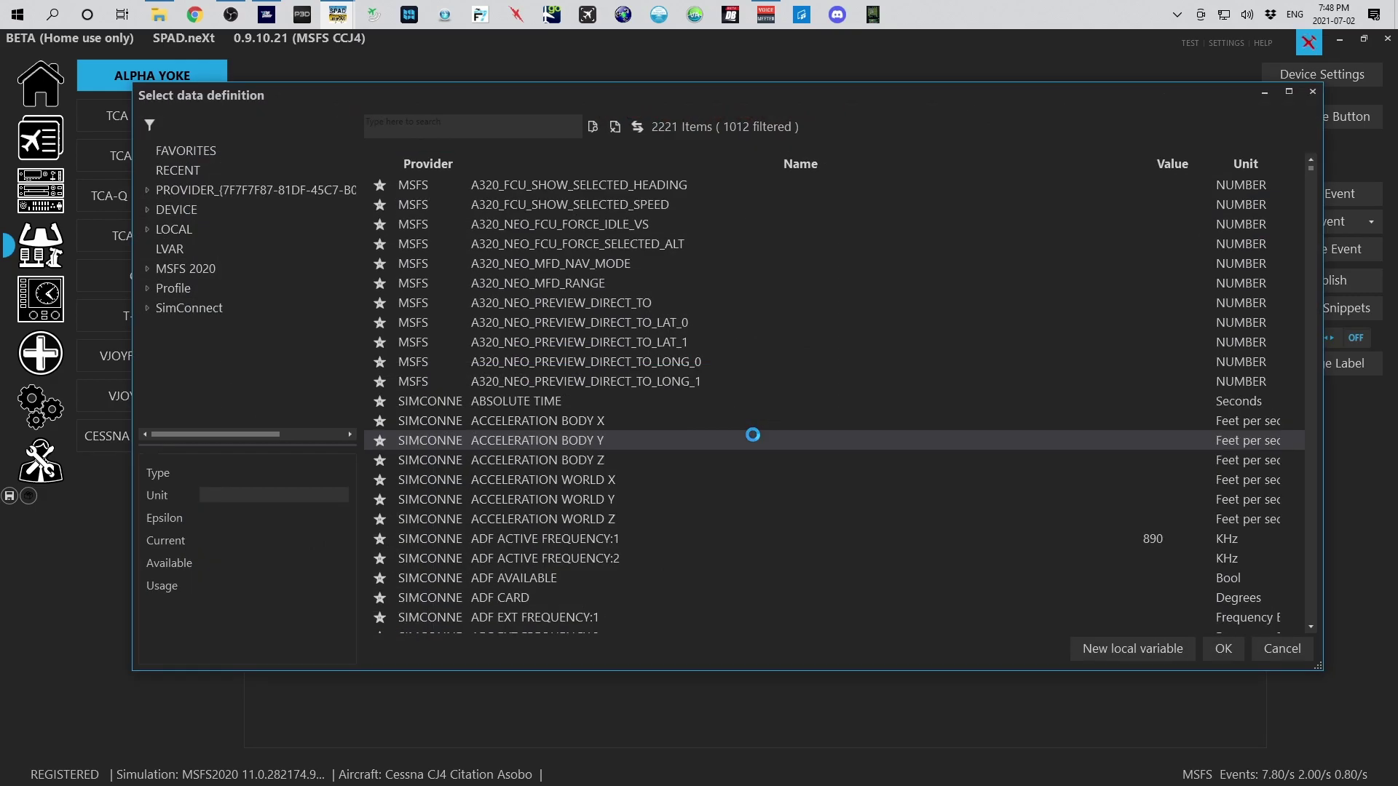
click(1271, 649)
click(796, 604)
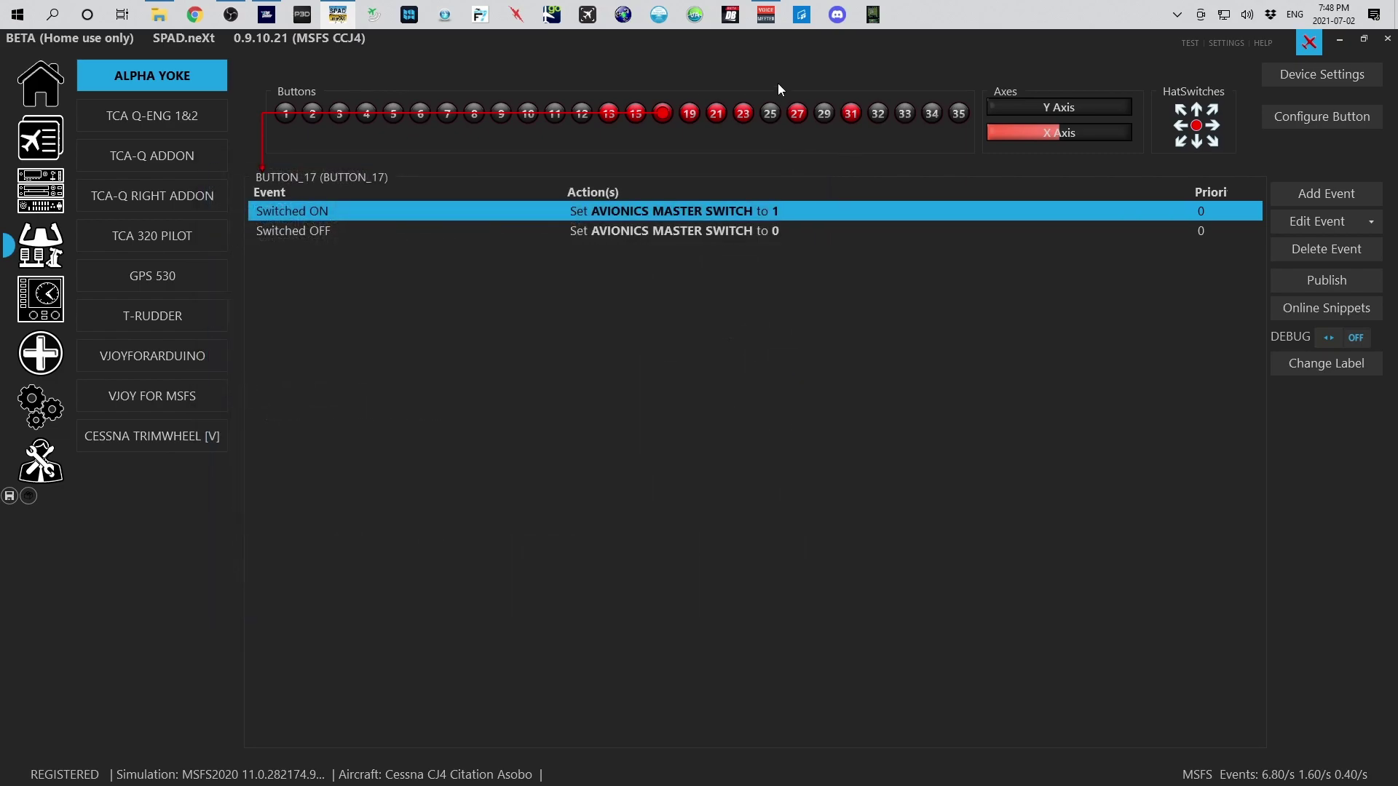
Review the events of buttons 15, 17 and 25.
click(638, 126)
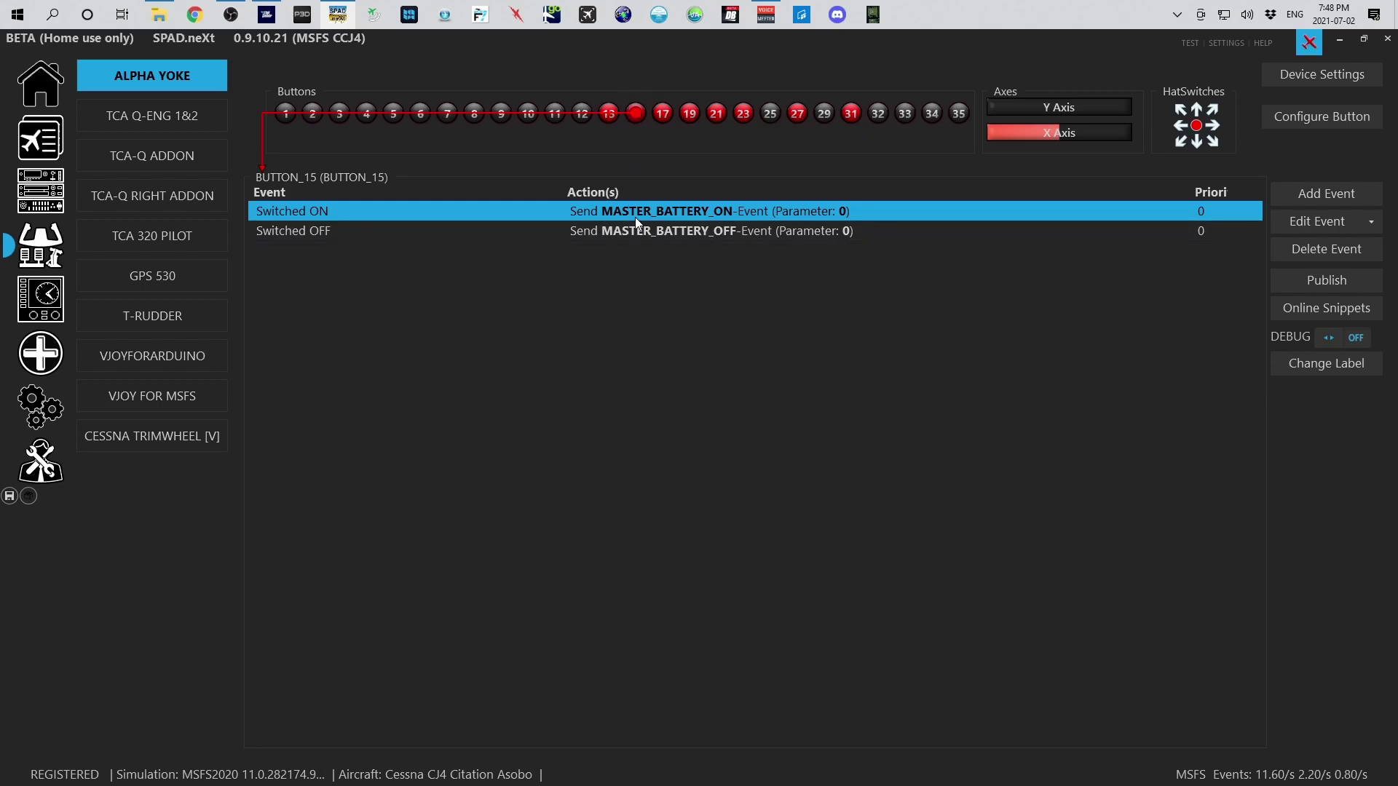
click(662, 116)
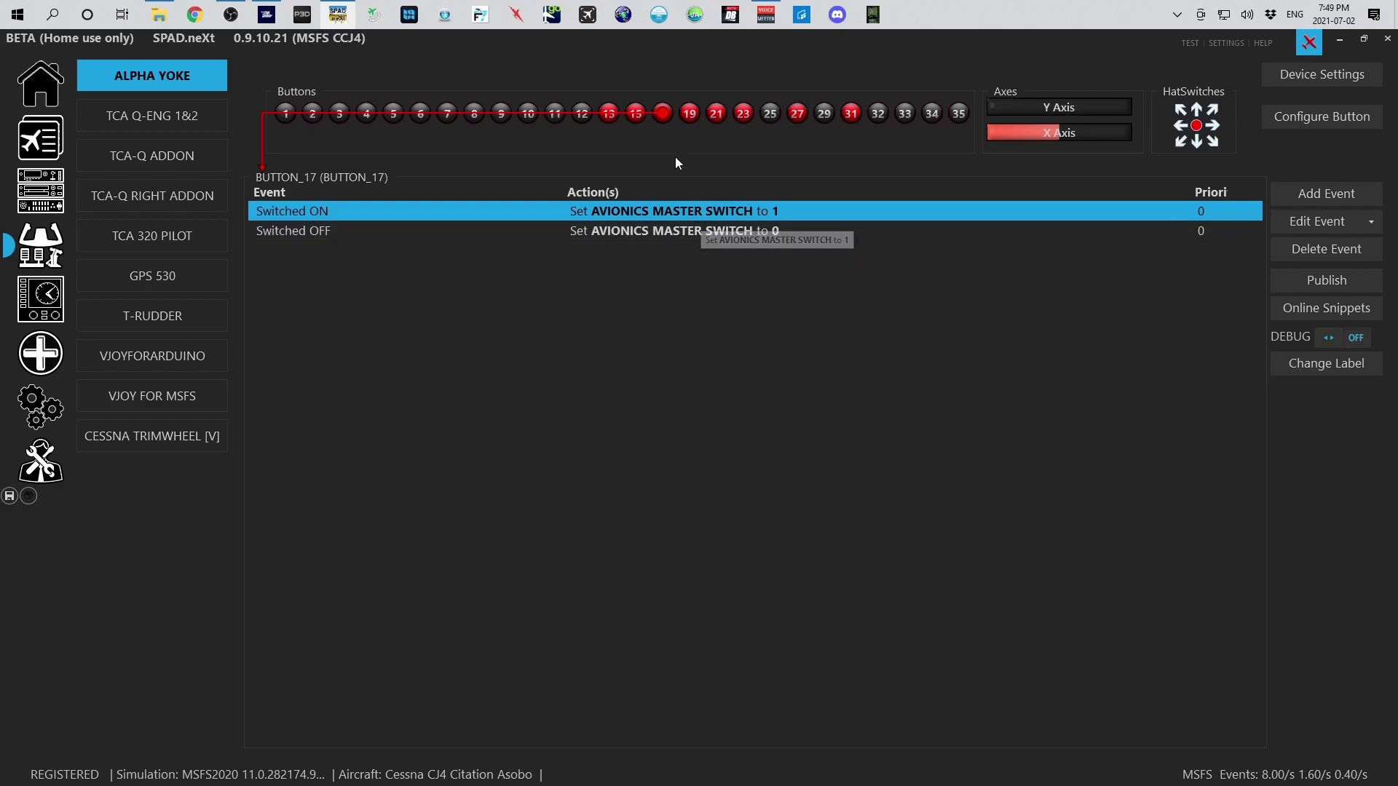
click(771, 113)
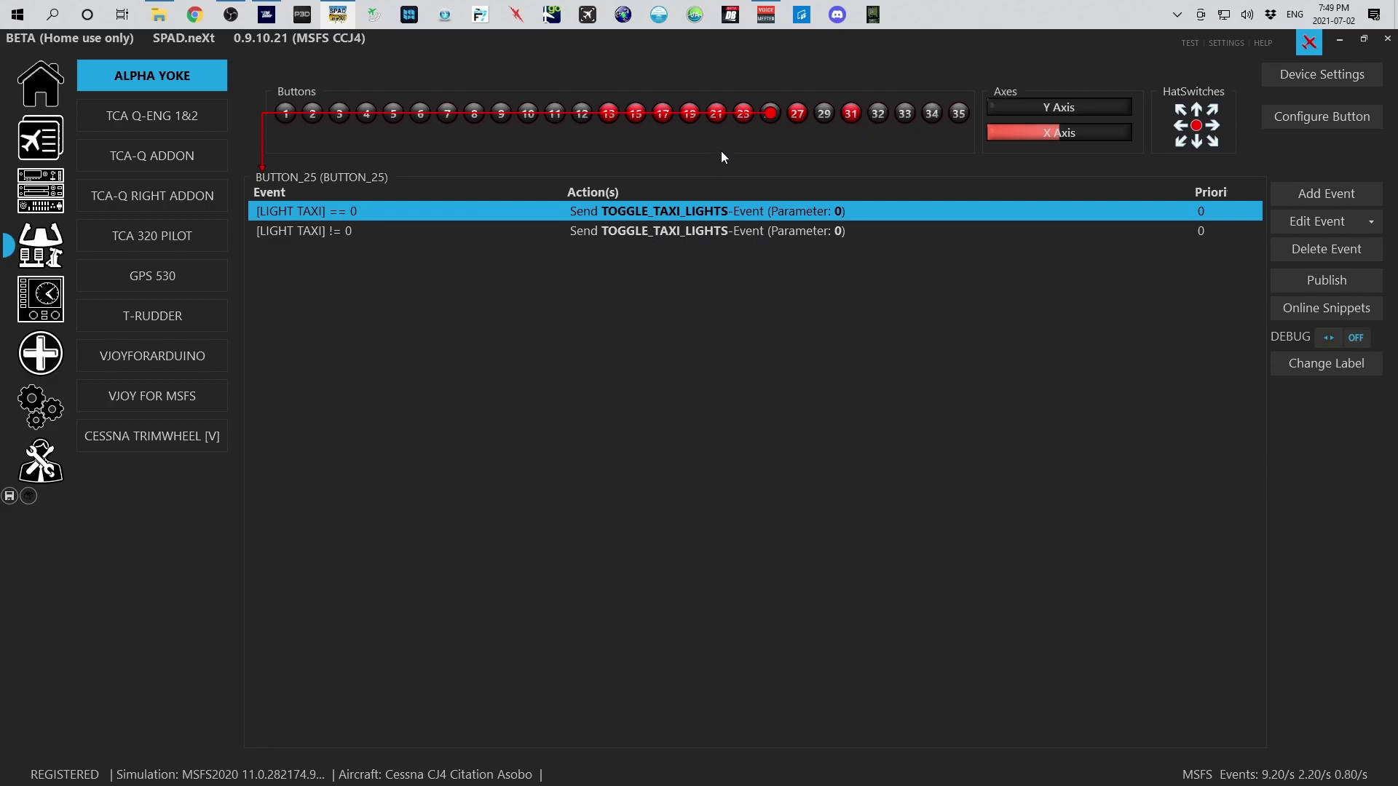
Inspect button 25's [LIGHT TAXI] == 0 toggle event, then close the editor unchanged.
double_click(599, 210)
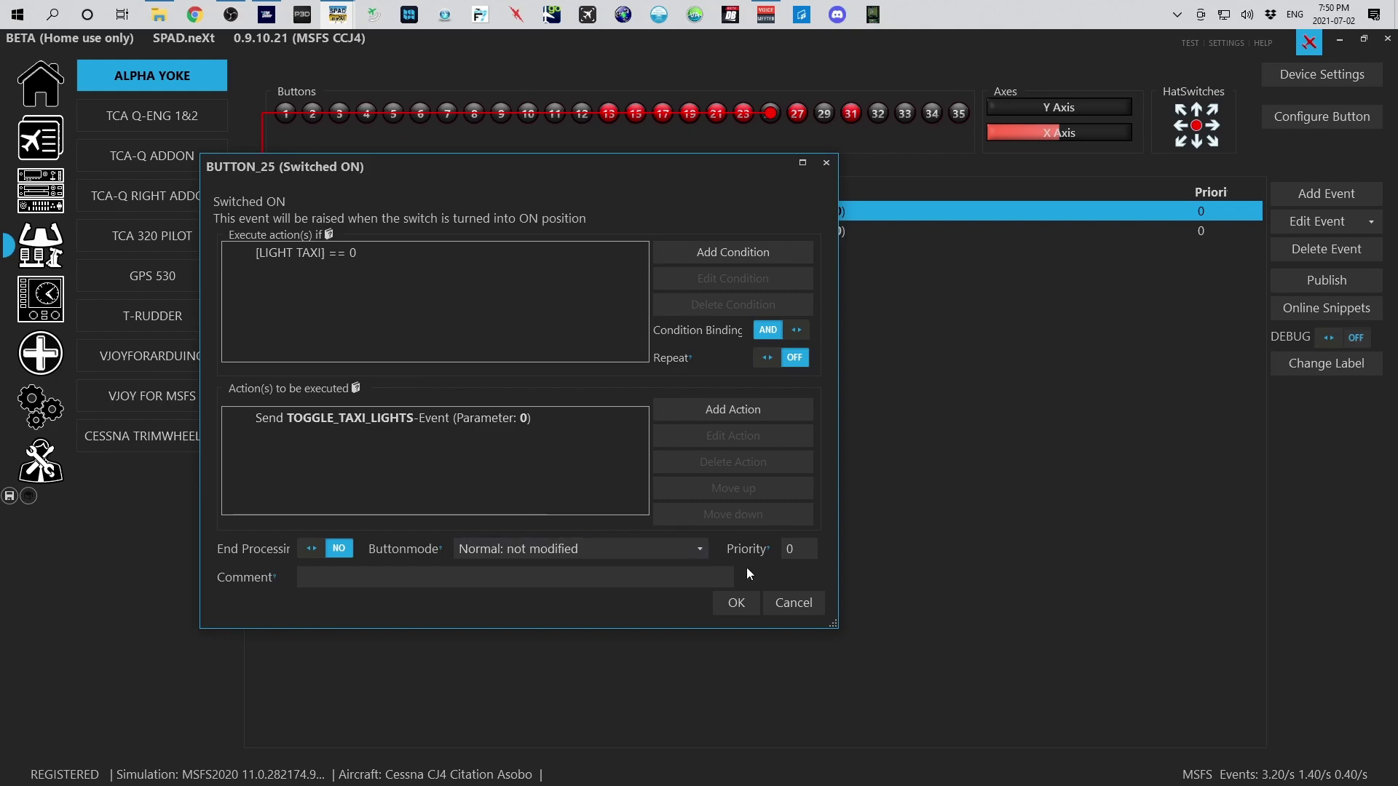
click(799, 603)
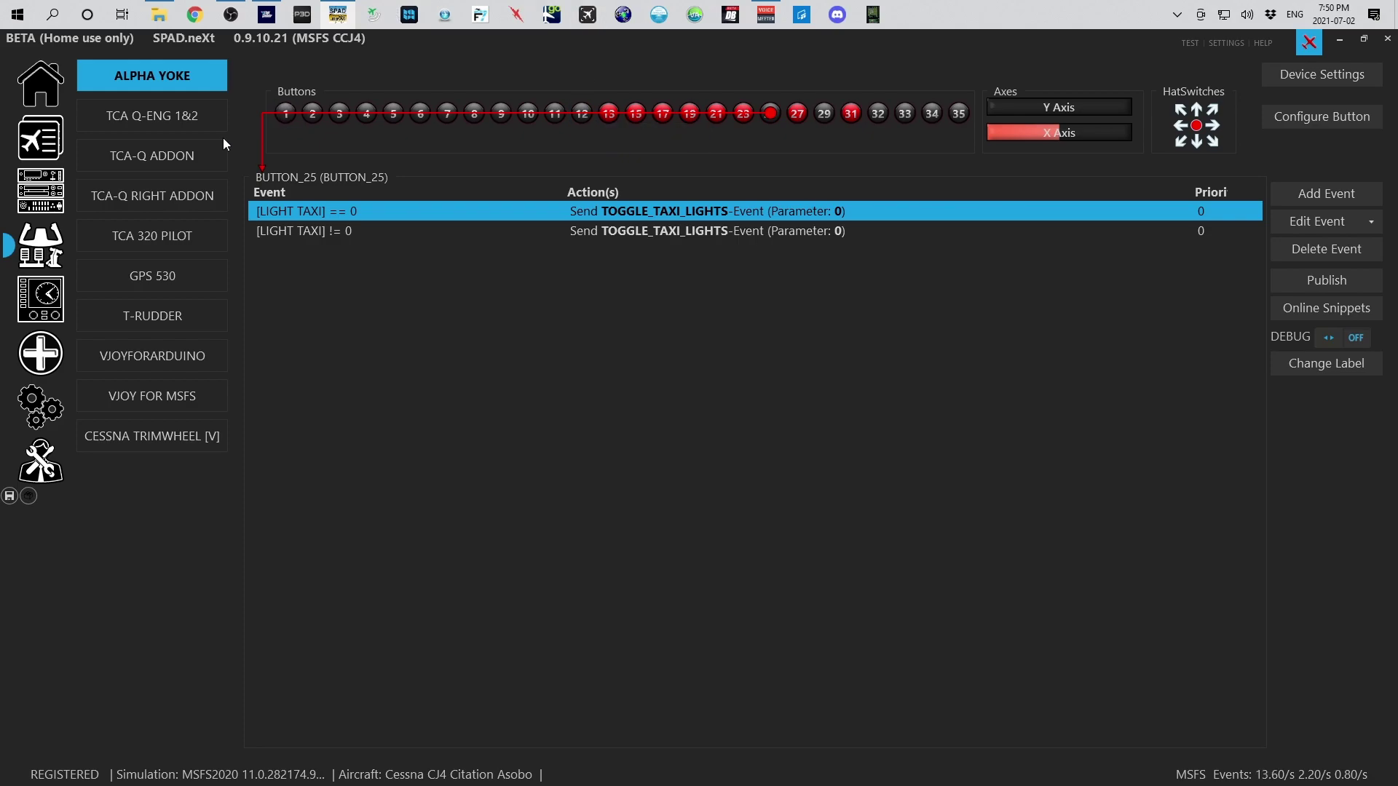
Show the events assigned to Alpha Yoke button 1.
click(278, 122)
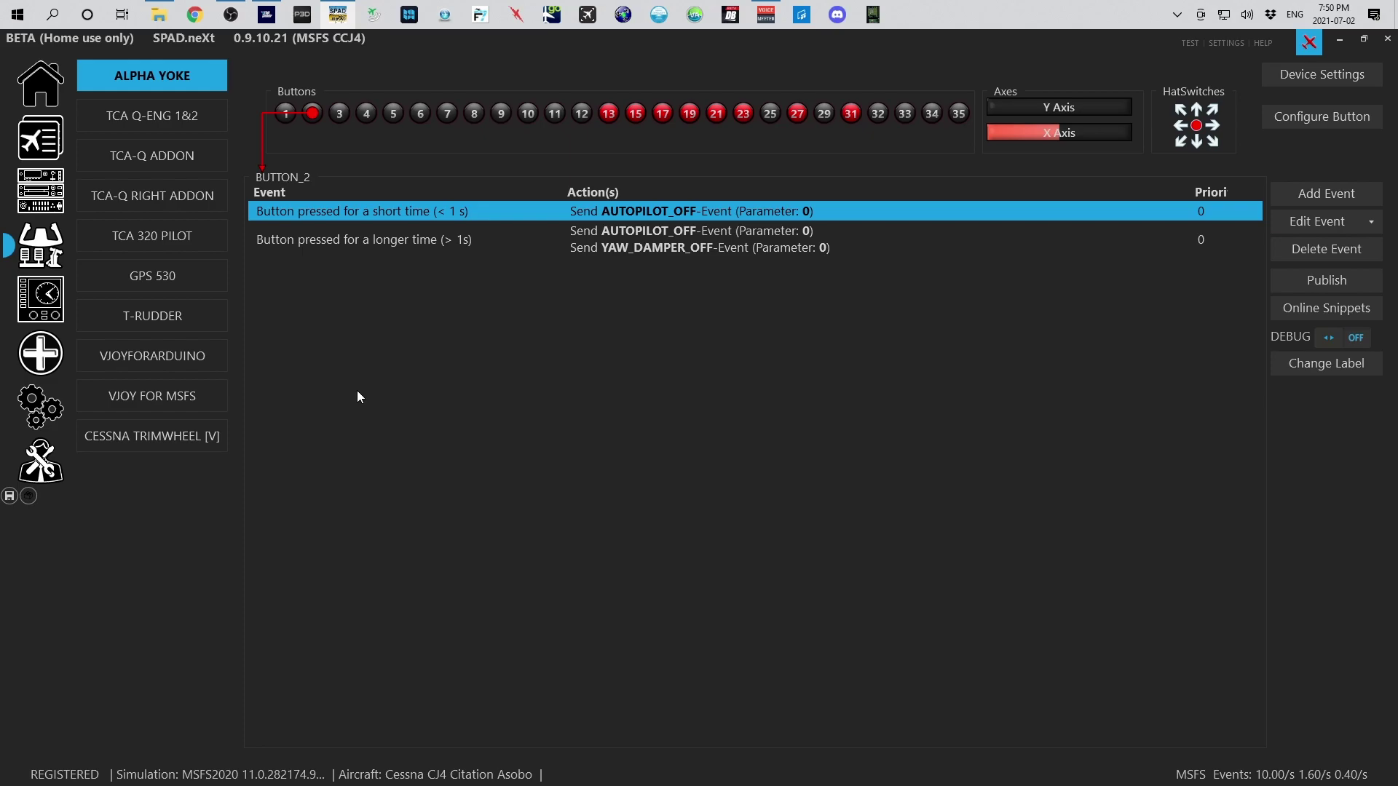
click(1321, 116)
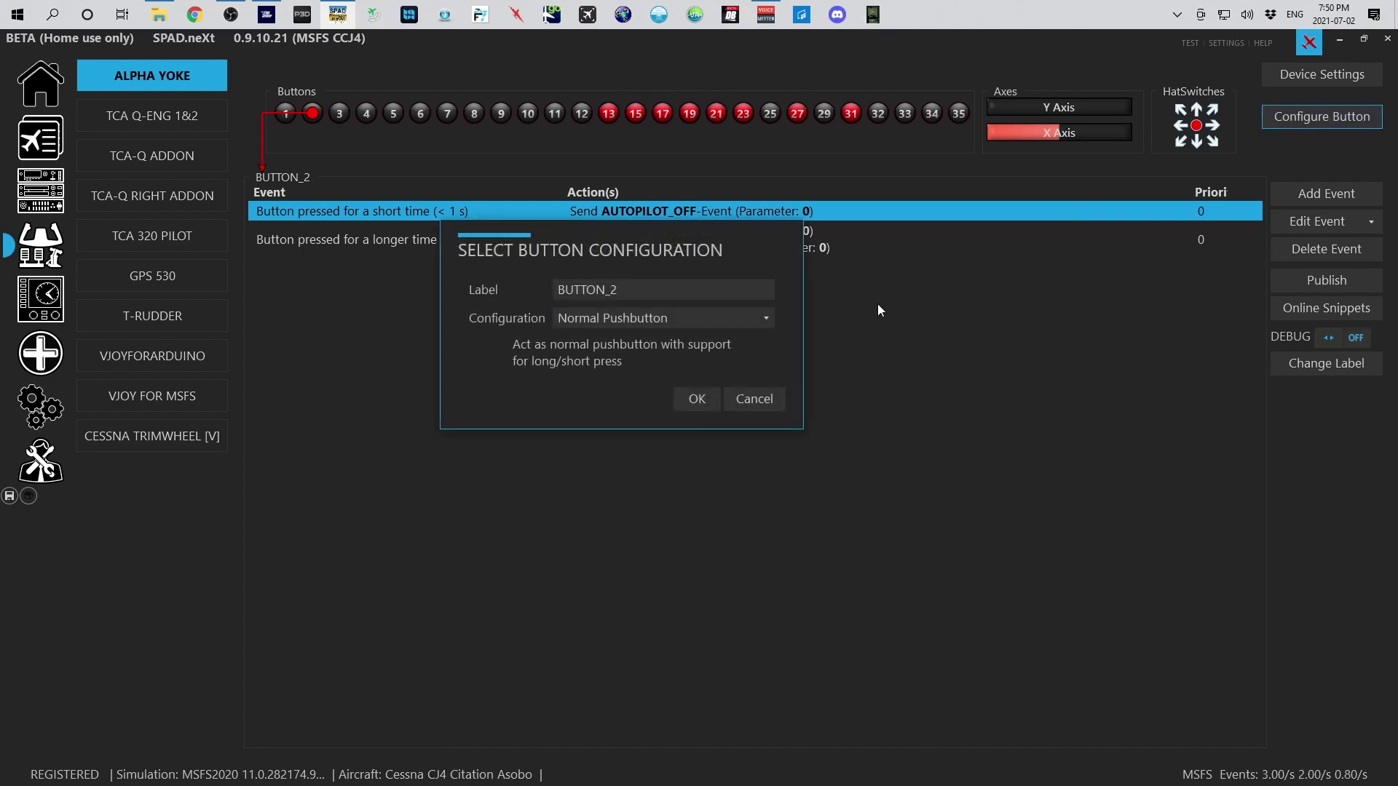
click(627, 316)
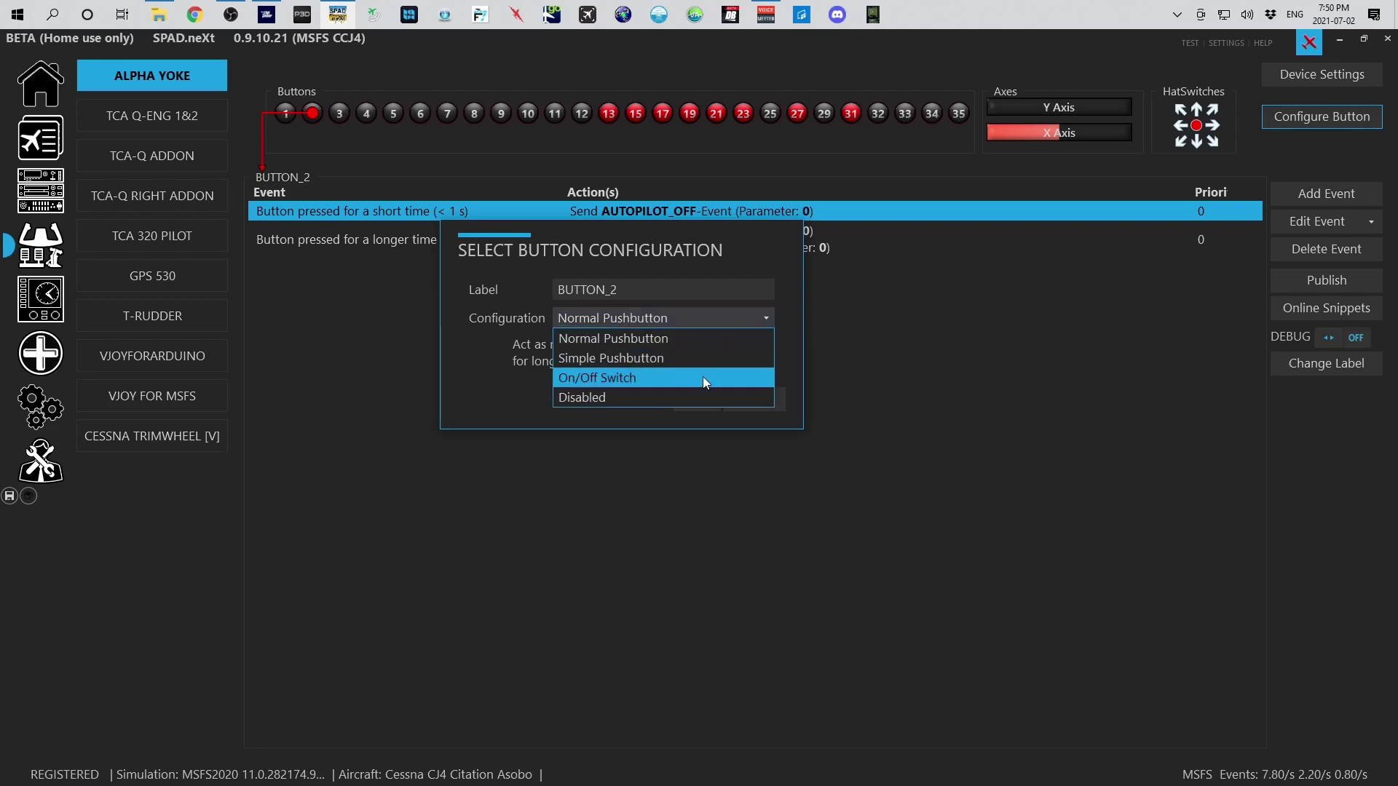
click(898, 282)
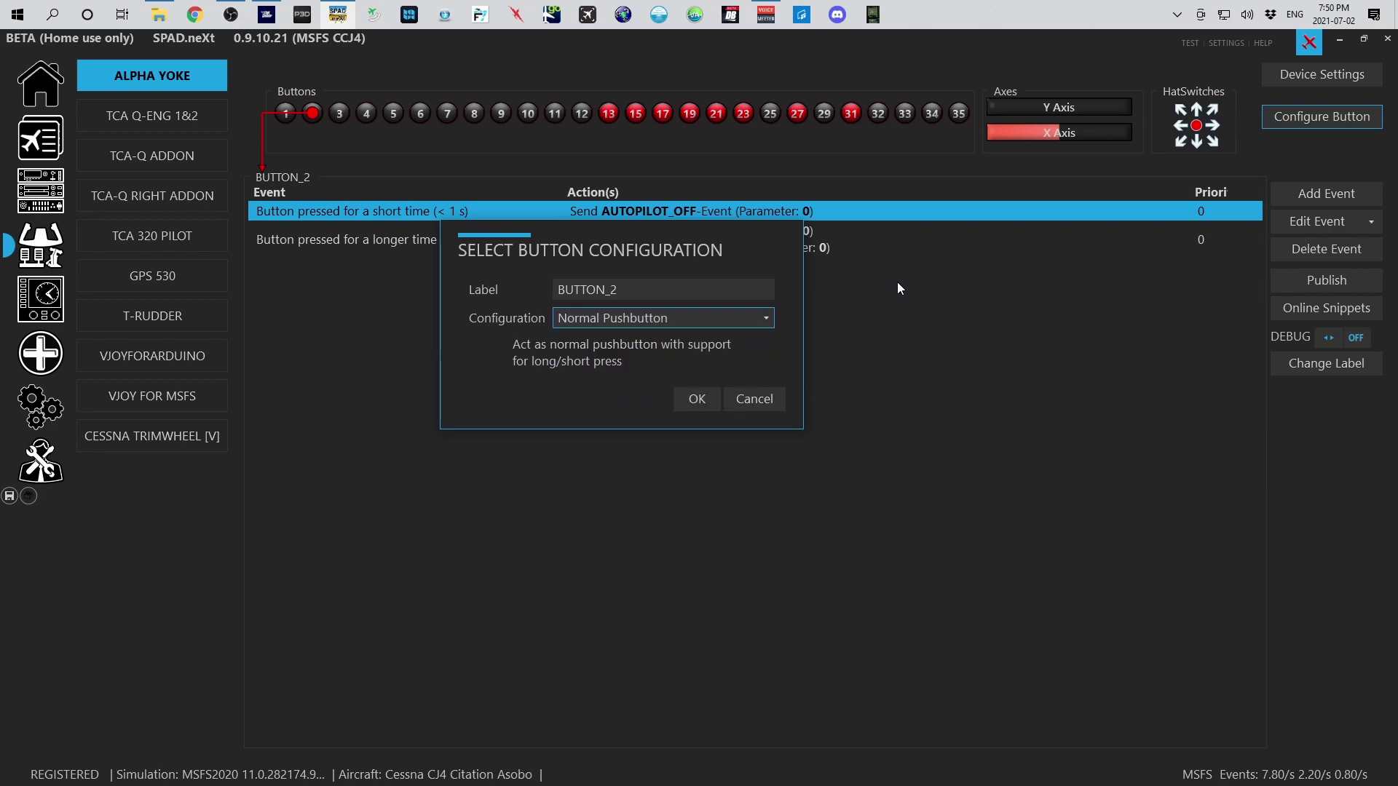
click(758, 408)
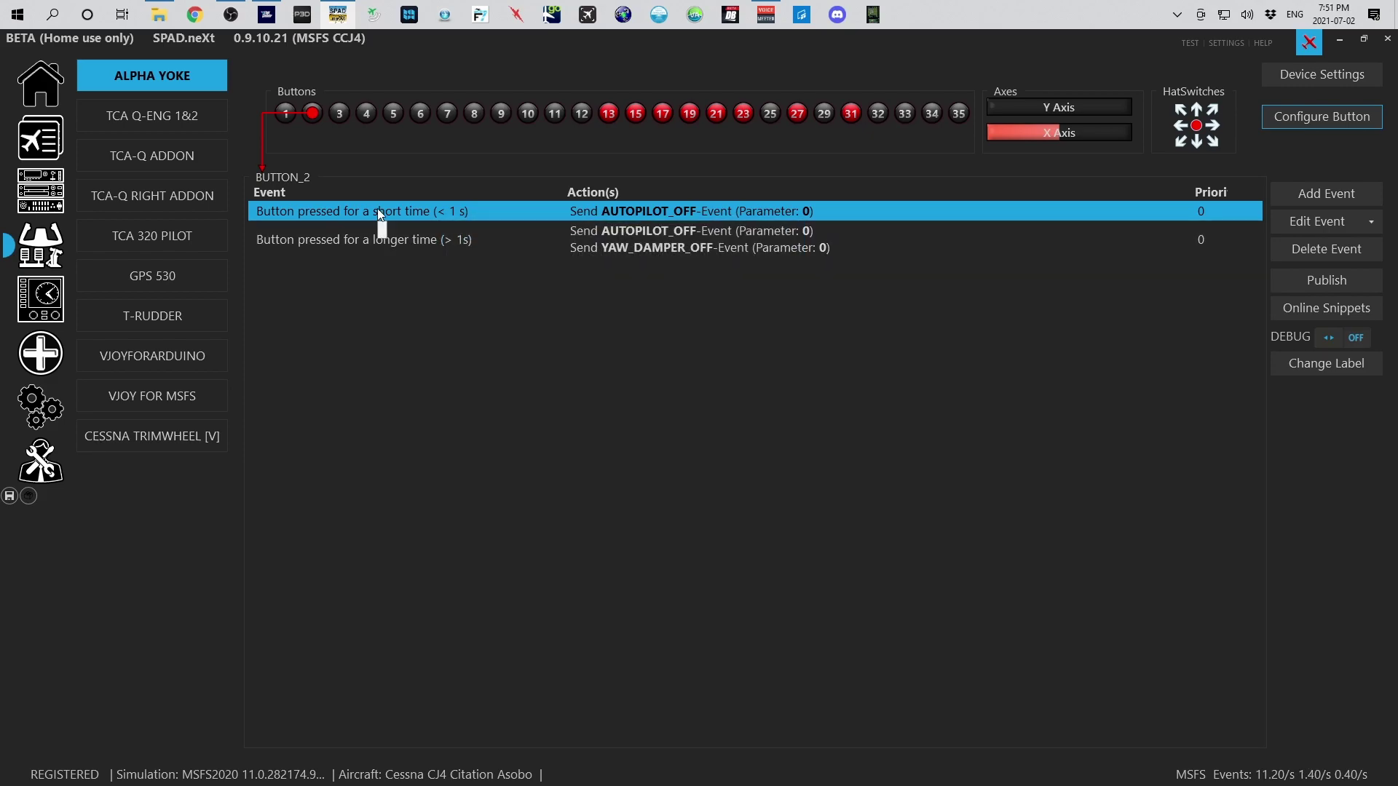
Select the Pro Switch Panel device and show its Master Battery switch events.
click(38, 197)
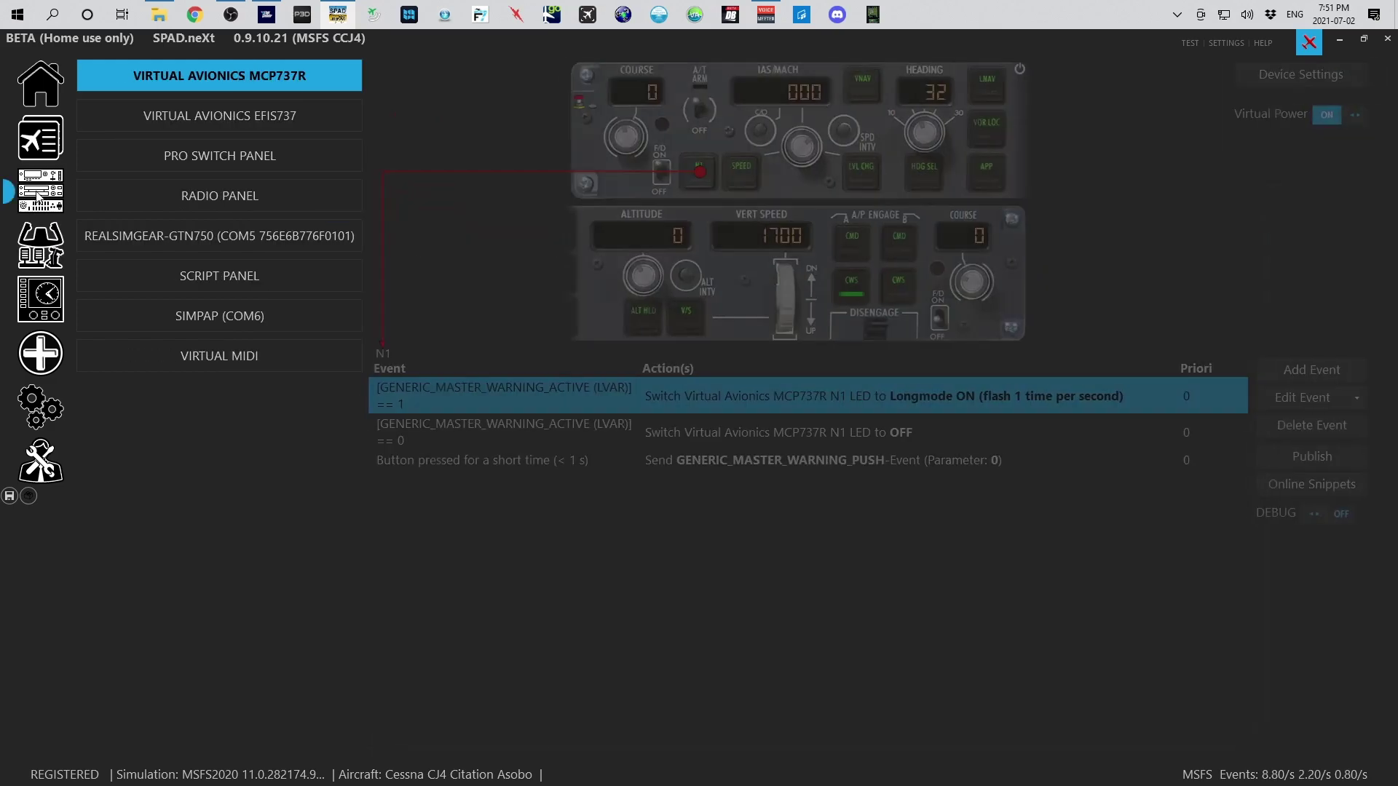
click(196, 194)
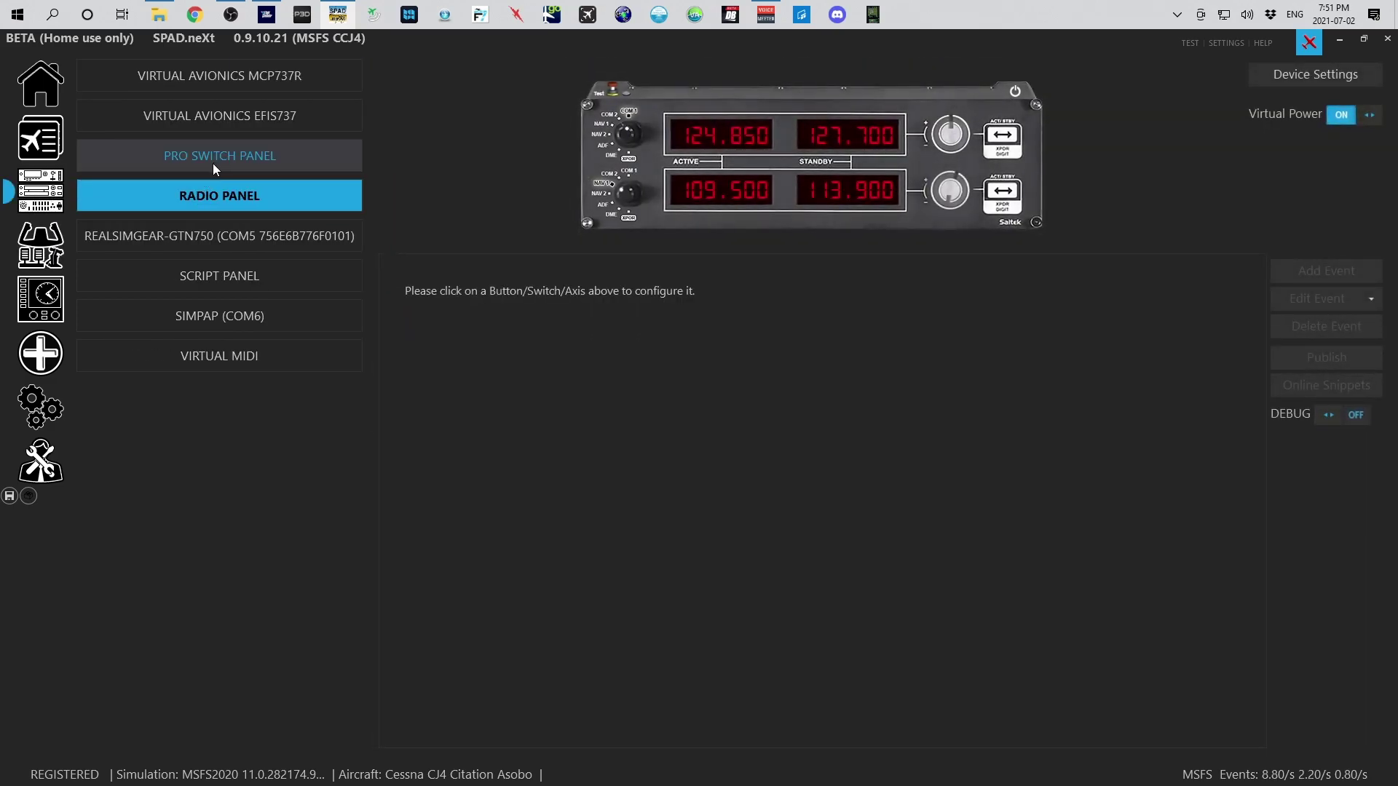
click(213, 166)
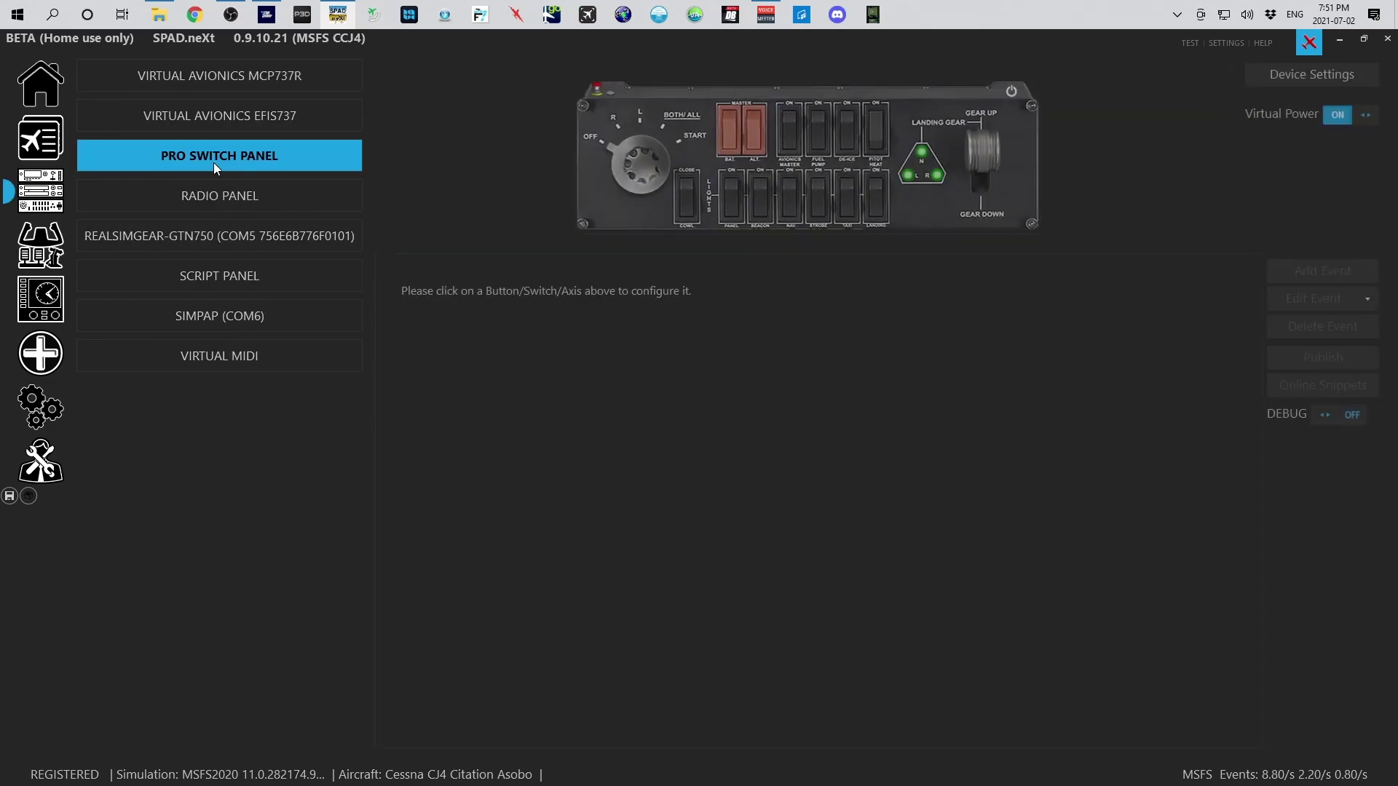
click(730, 138)
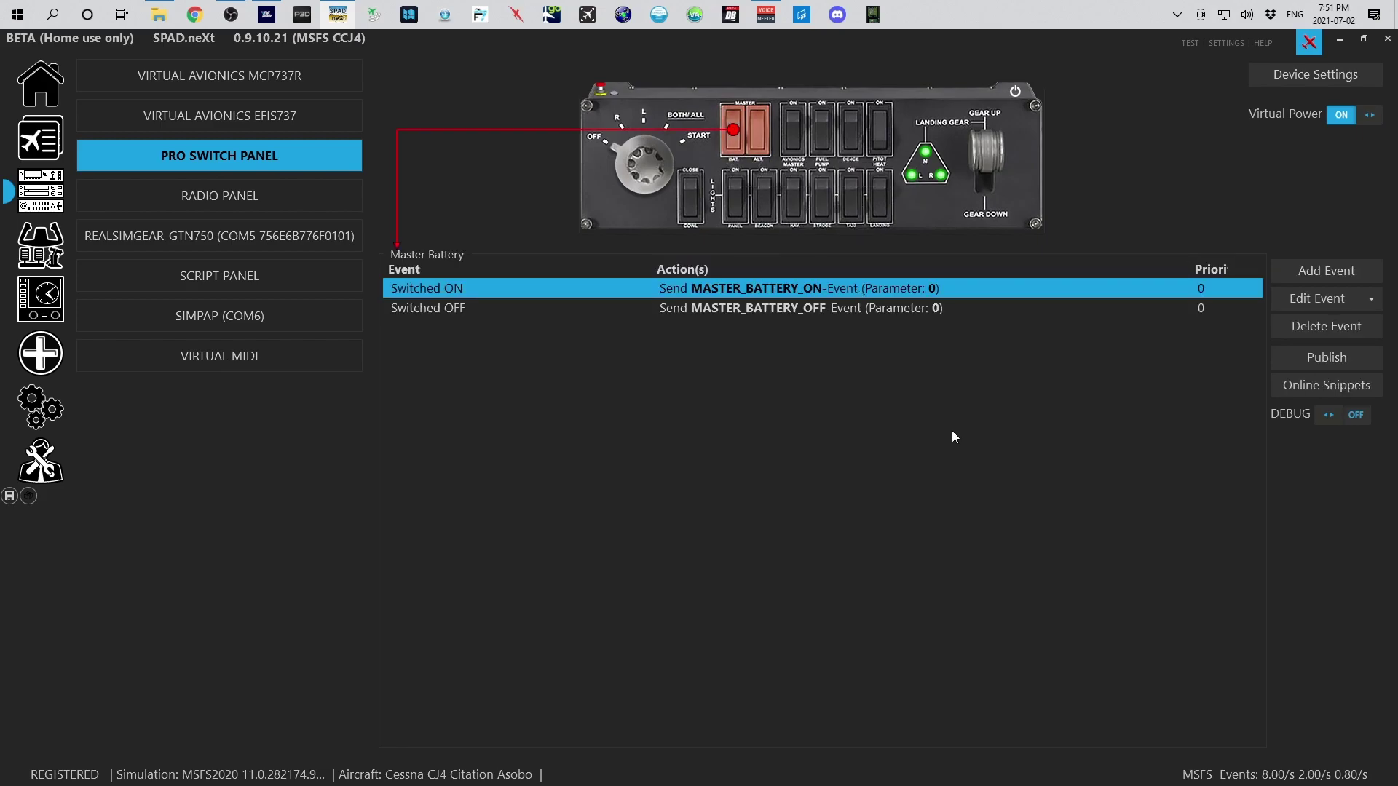
Open the switch panel's global Device Settings and move the window aside.
click(1304, 76)
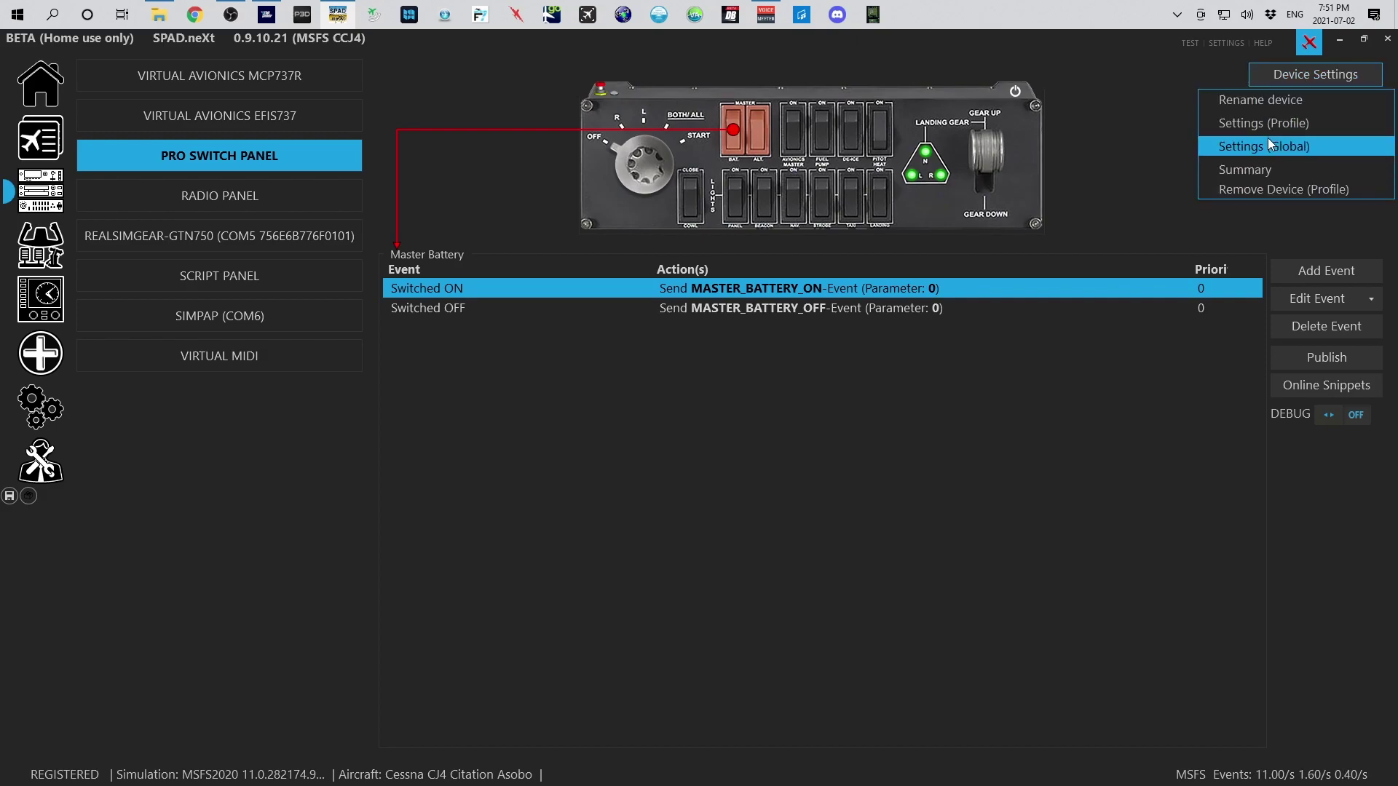
click(1267, 140)
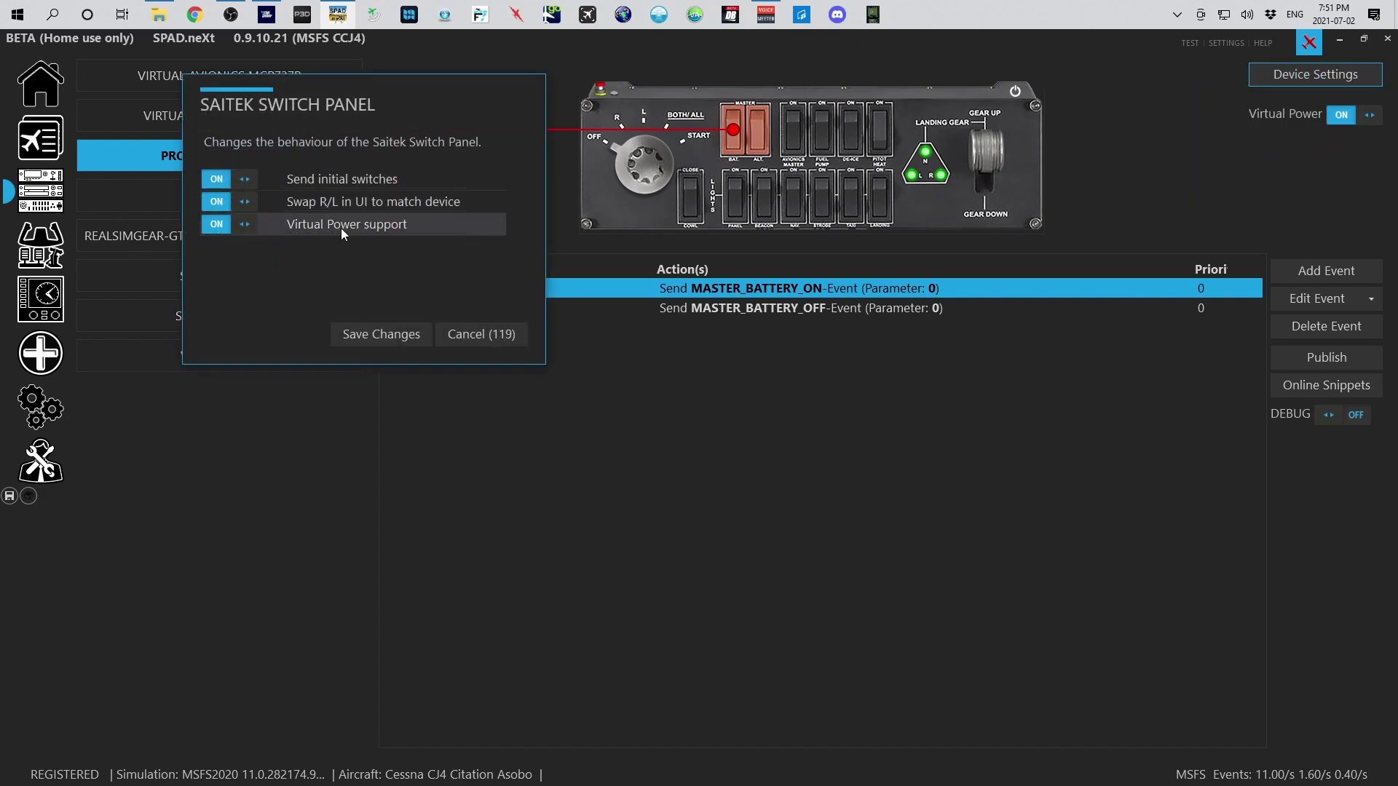
mouse_move(412, 85)
mouse_down()
mouse_move(388, 269)
mouse_move(327, 333)
mouse_up()
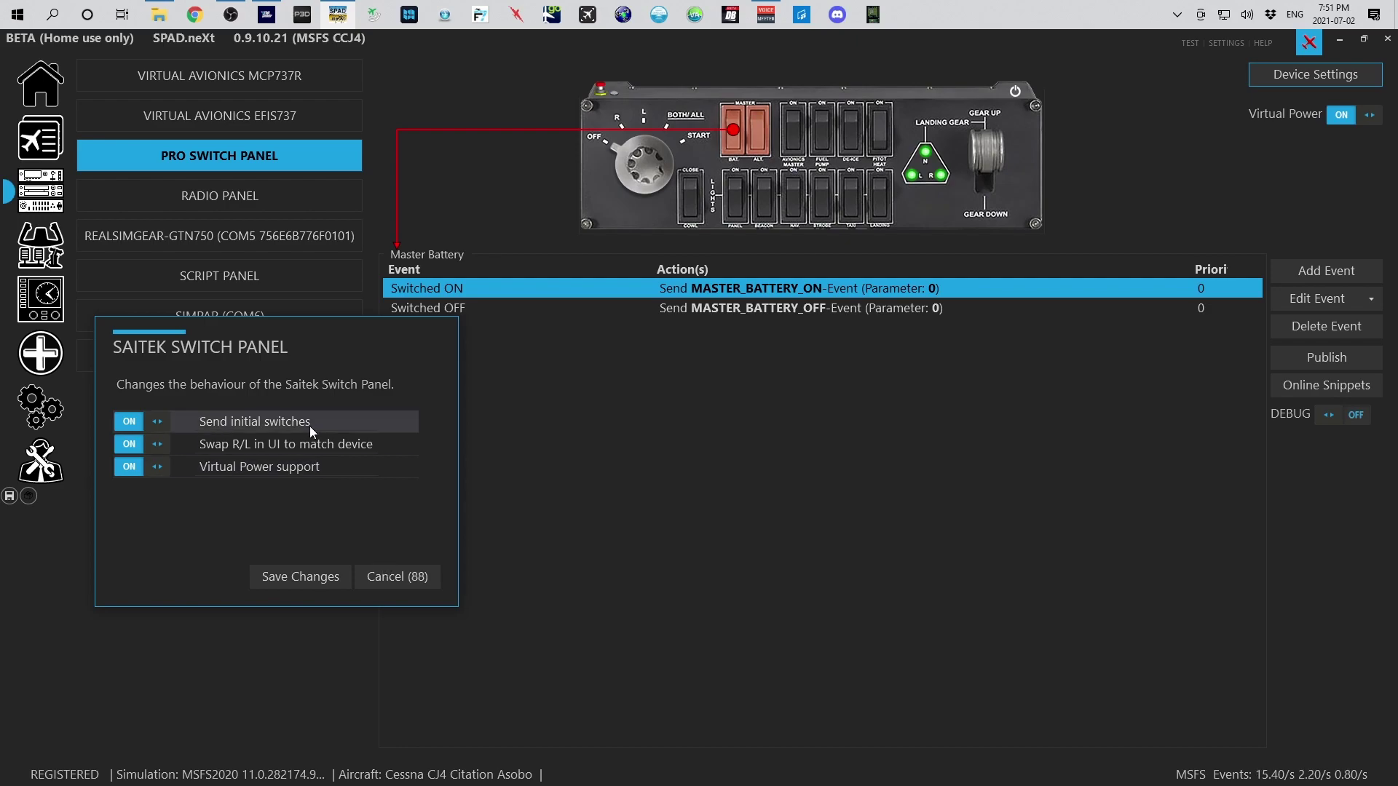
click(402, 580)
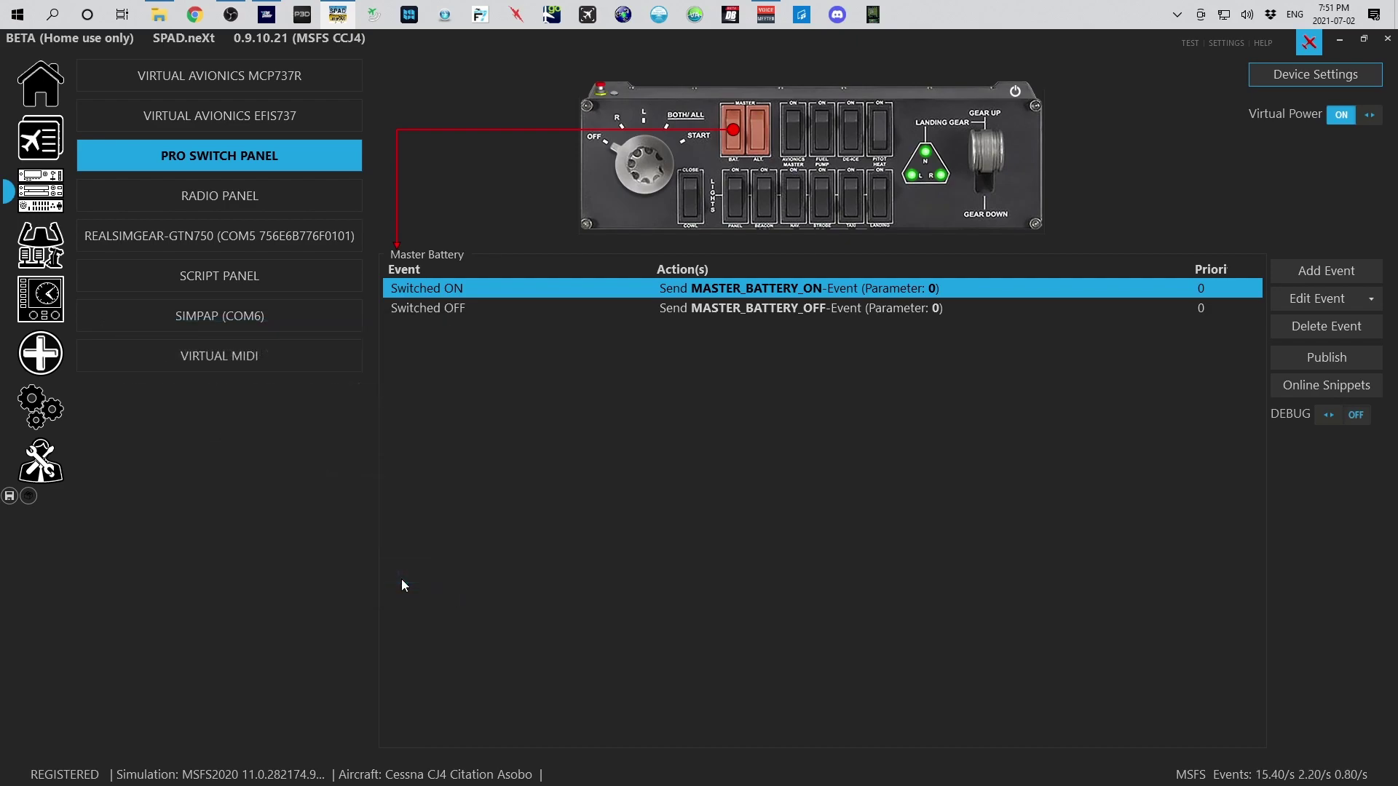